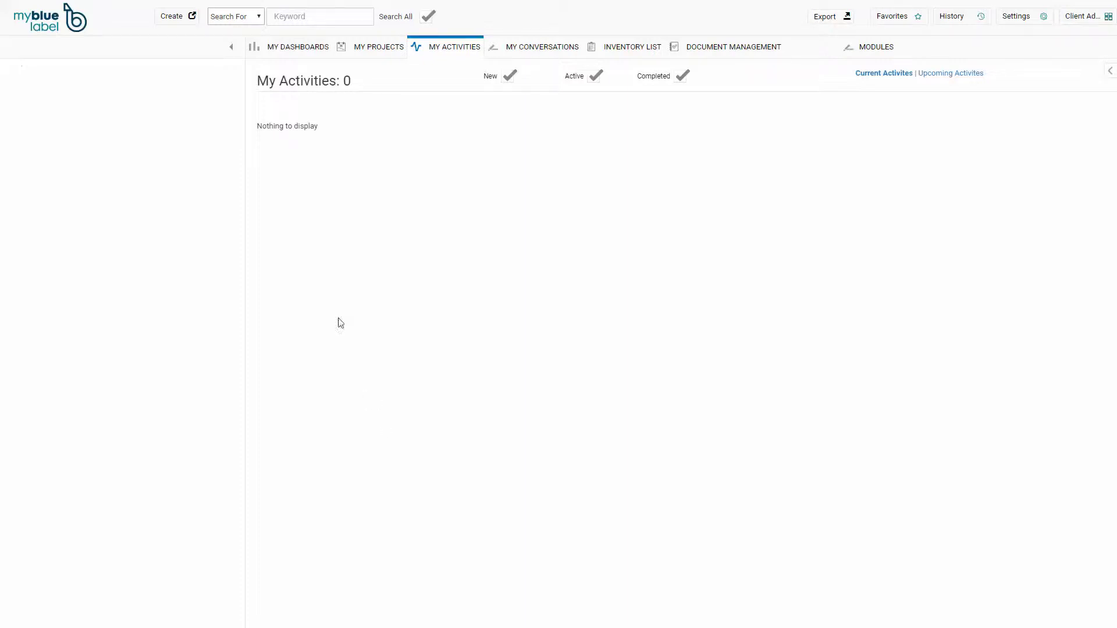
Start creating a new project object.
{"action": "left_click", "coordinate": [186, 21]}
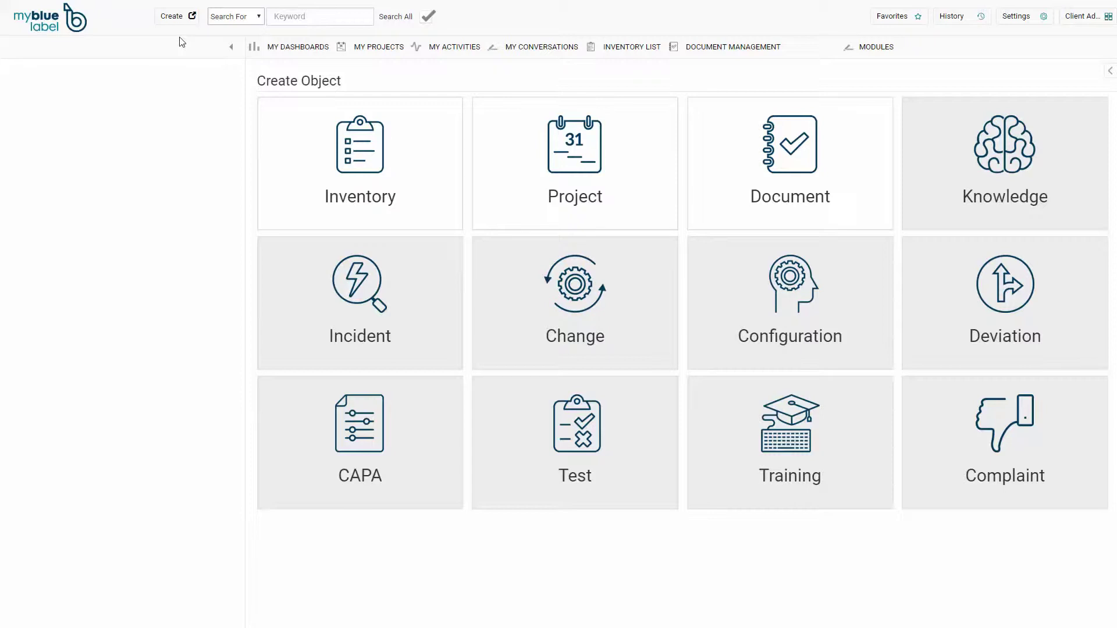
{"action": "left_click", "coordinate": [515, 181]}
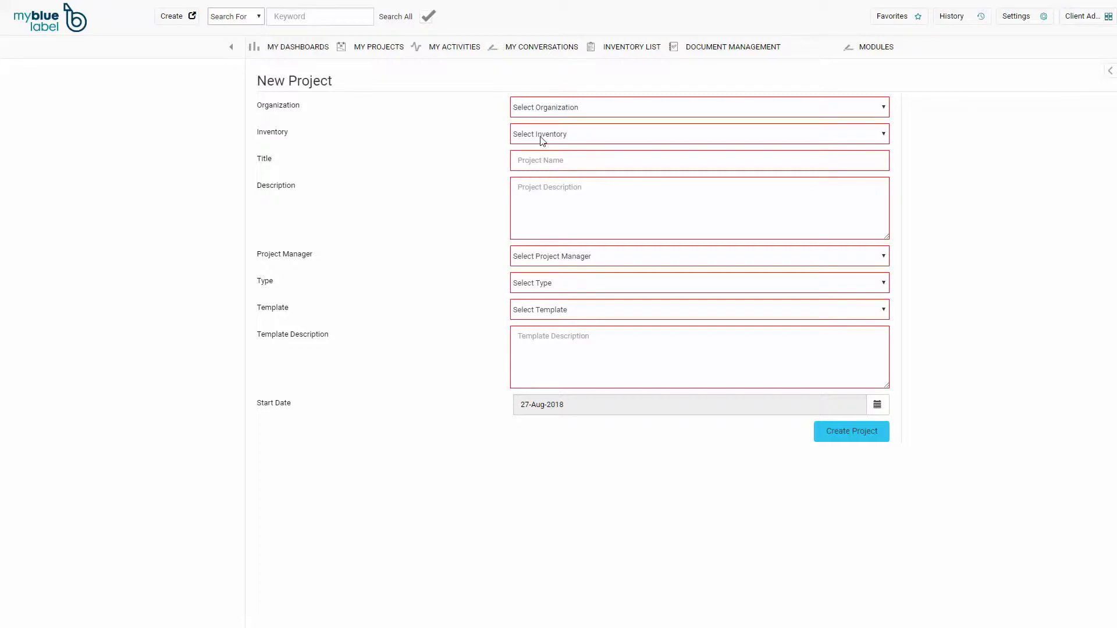
{"action": "left_click", "coordinate": [548, 163]}
{"action": "left_click", "coordinate": [540, 198]}
{"action": "left_click", "coordinate": [563, 314]}
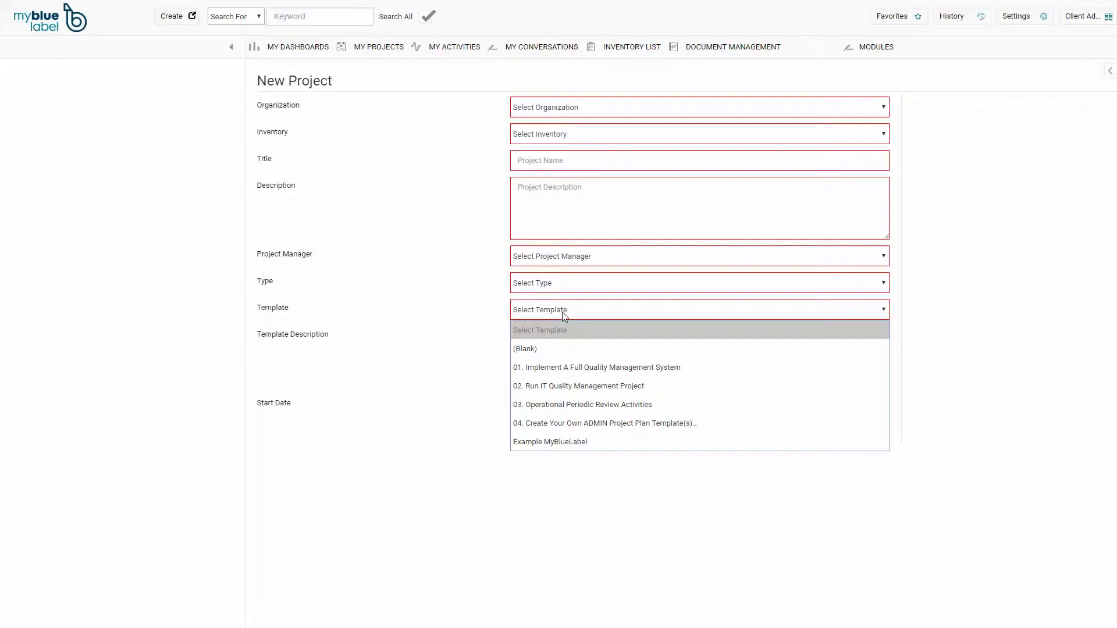
{"action": "left_click", "coordinate": [588, 419]}
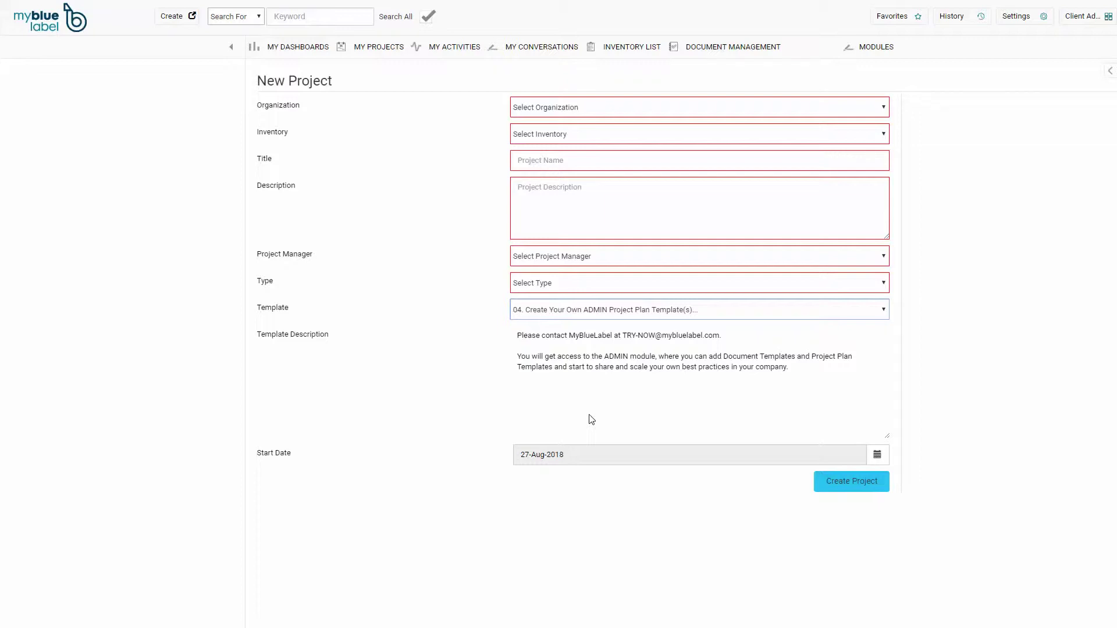
{"action": "left_click", "coordinate": [589, 415]}
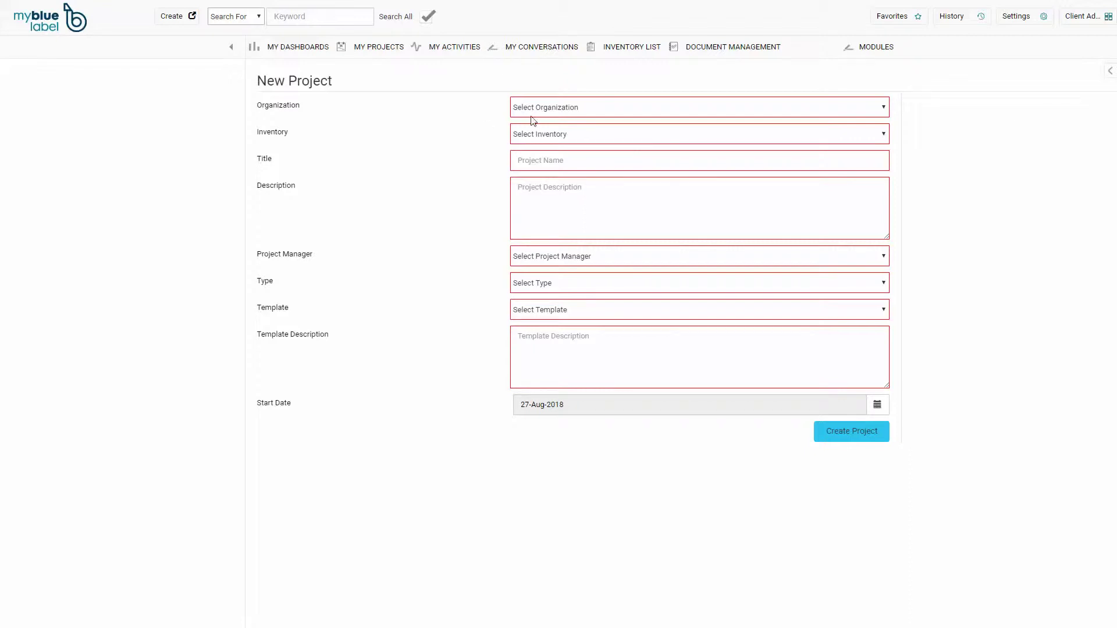
Set the new project's organization to Quality Management and its inventory to My Quality Management System.
{"action": "left_click", "coordinate": [562, 113]}
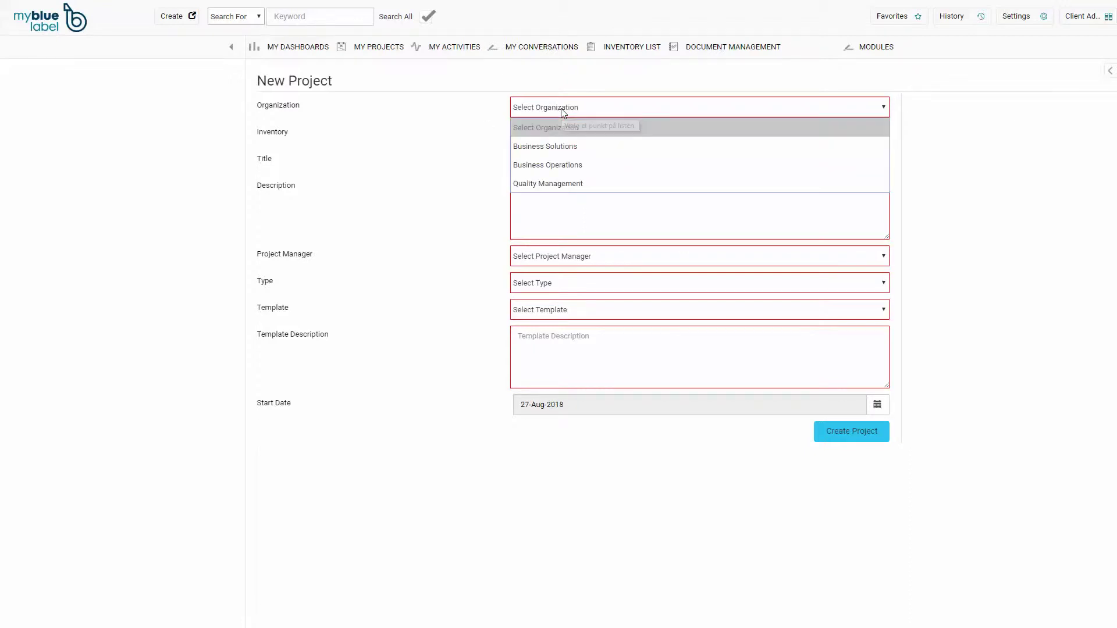
{"action": "left_click", "coordinate": [559, 183]}
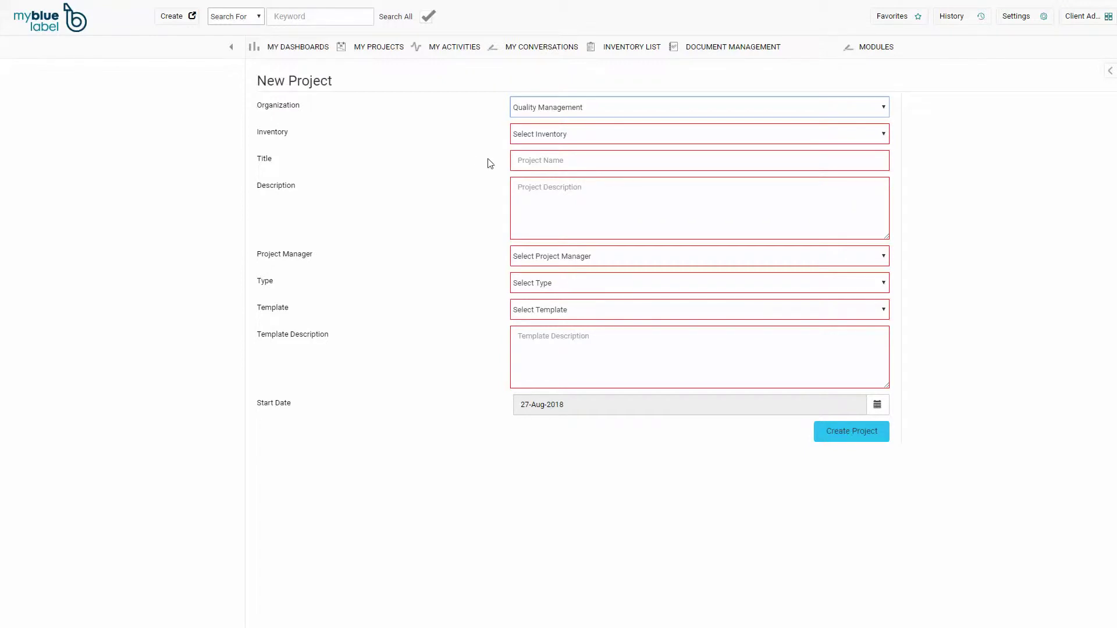
{"action": "left_click", "coordinate": [549, 138]}
{"action": "left_click", "coordinate": [548, 173]}
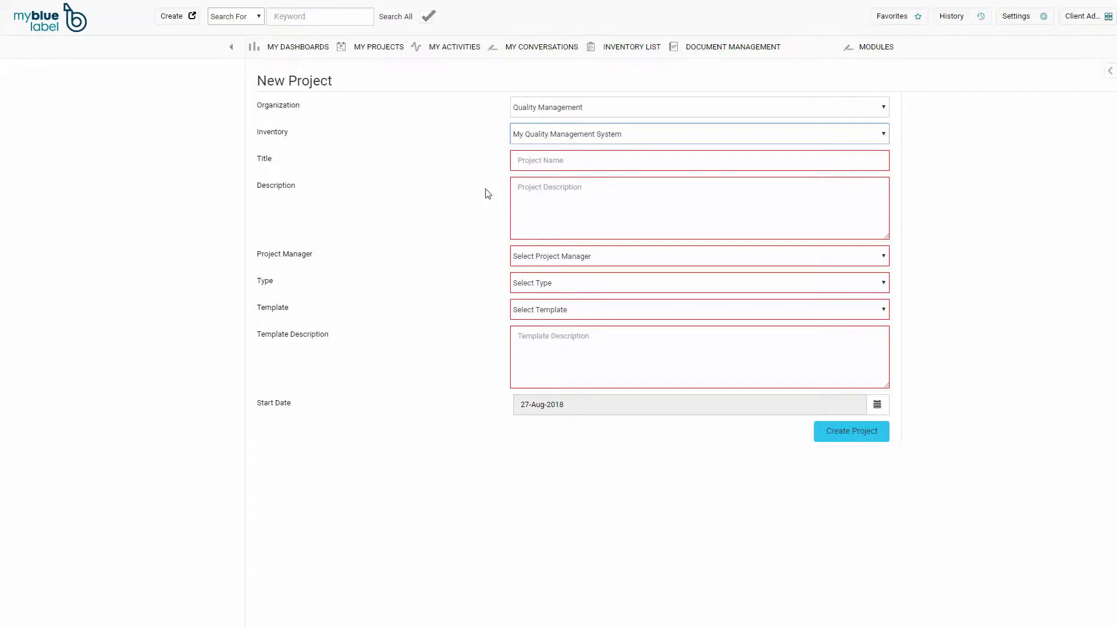
Title the project "Implementation of My QMS" and describe it as Company XZY establishing a Quality Management System using MyBlueLabel Life Cycle Templates.
{"action": "left_click", "coordinate": [531, 161]}
{"action": "type", "text": "Implementation of My "}
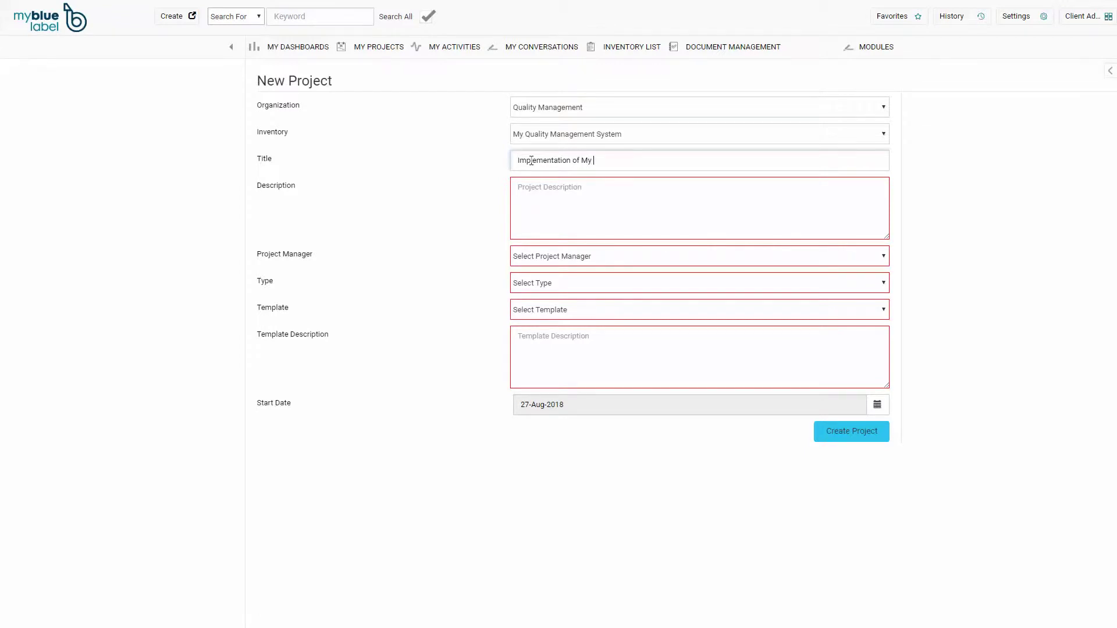
{"action": "type", "text": "QMS"}
{"action": "left_click", "coordinate": [548, 196]}
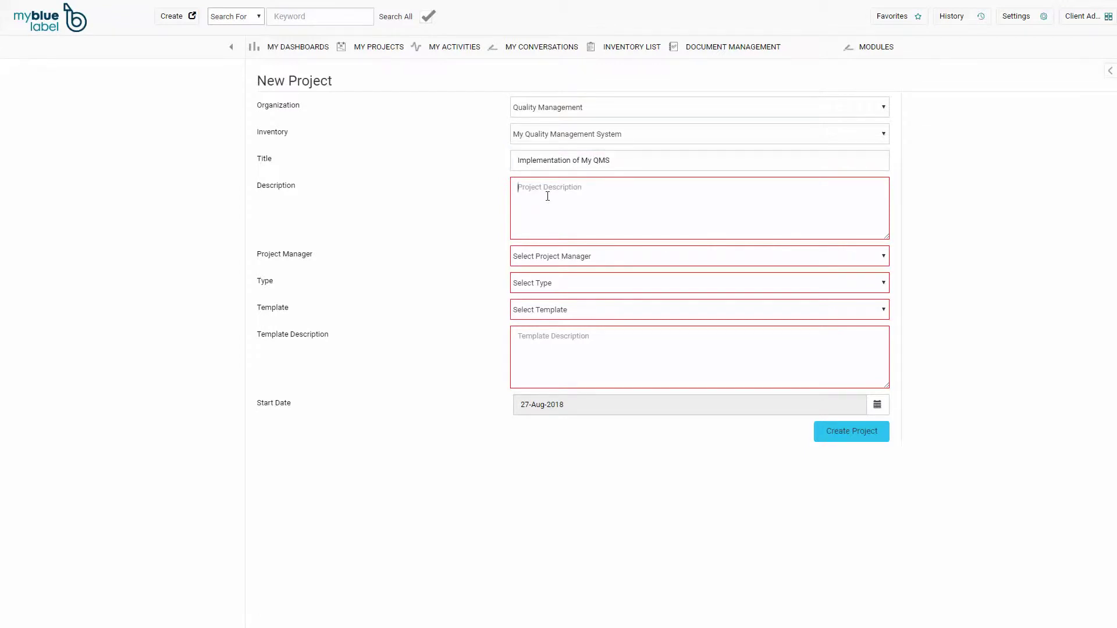
{"action": "type", "text": "By this project the Company XZY which to establish a Quality Management System, QMS.  The project is leveraging templates from 'MyBlueLabel Life Cycle Templates' library. MyBlueLabel consultants has more than 60 years combined experience in the Life Science Industry.  We will in the project adapt the templates as we see applicable"}
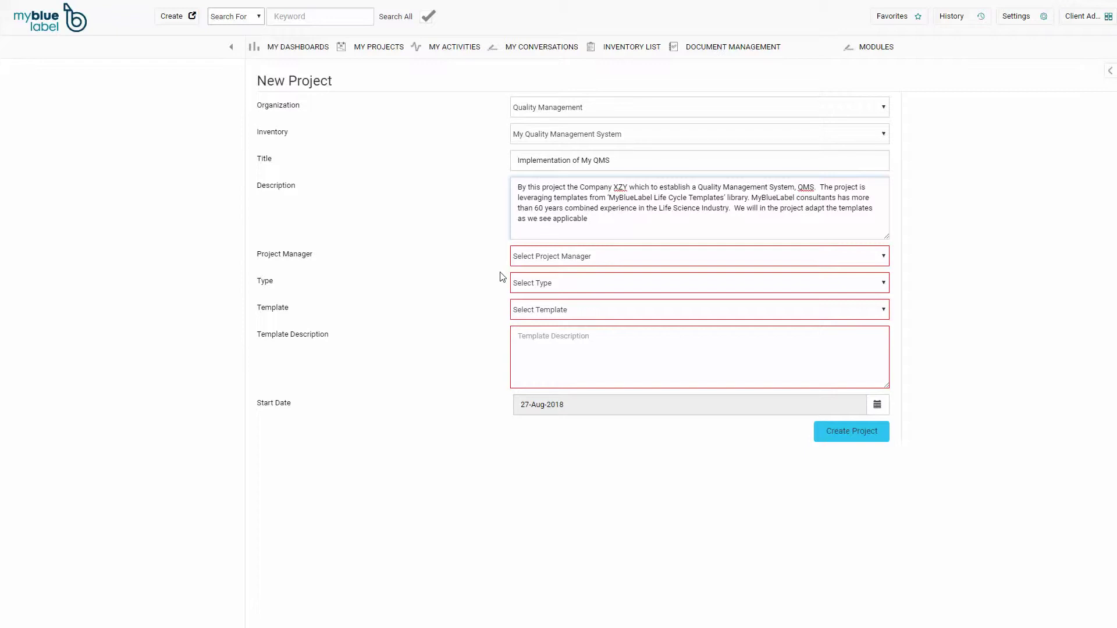
Assign the available project manager to the new project and set its type to Project.
{"action": "left_click", "coordinate": [545, 259]}
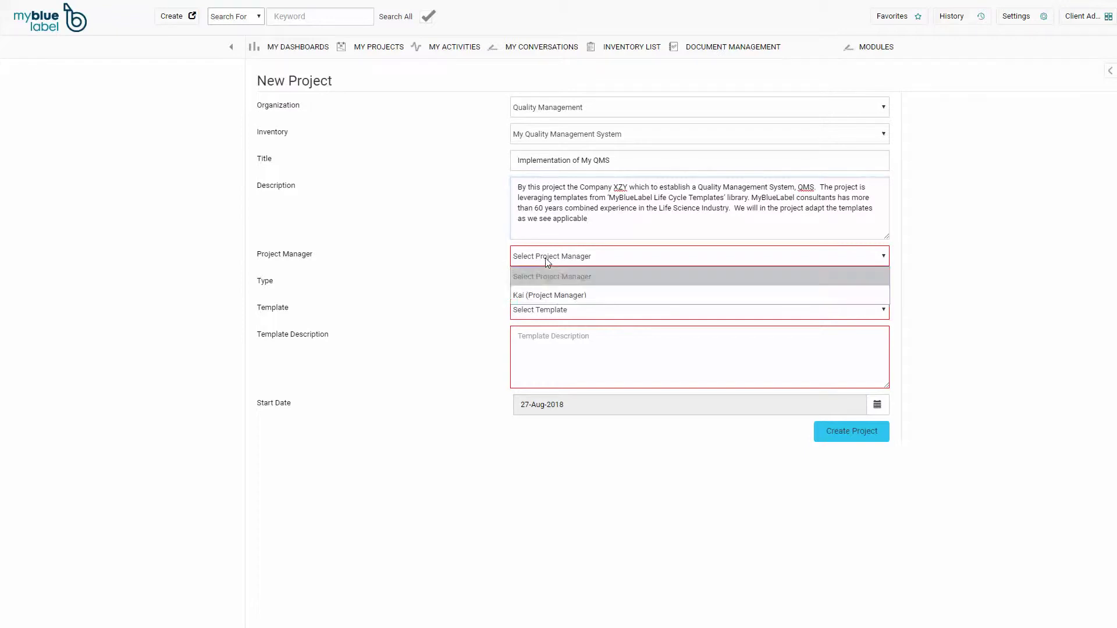
{"action": "left_click", "coordinate": [552, 295]}
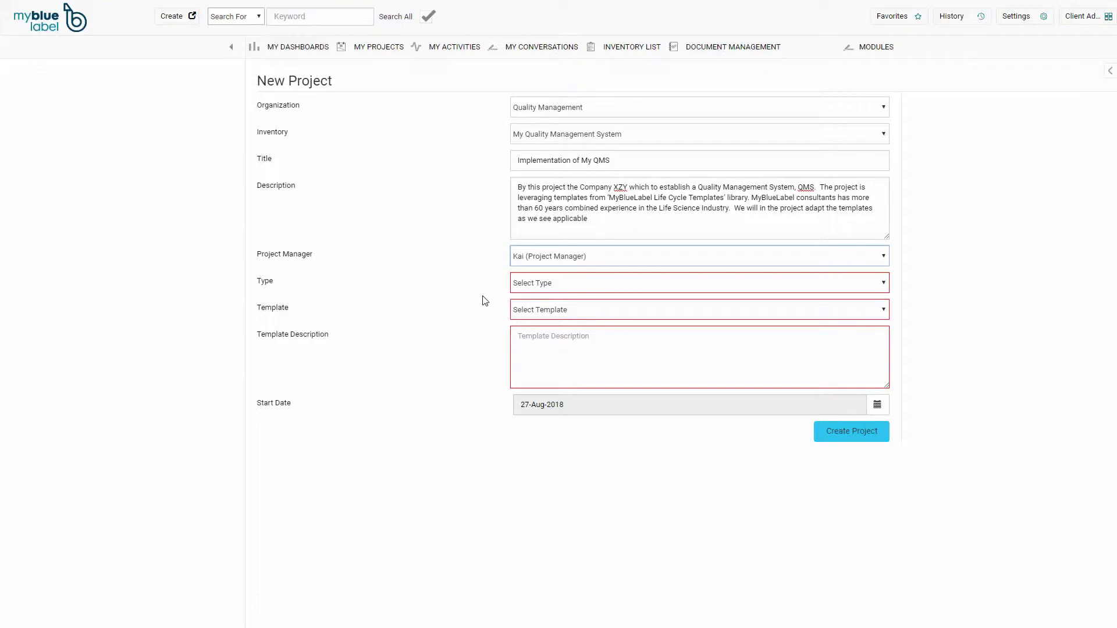
{"action": "left_click", "coordinate": [529, 285]}
{"action": "left_click", "coordinate": [534, 323]}
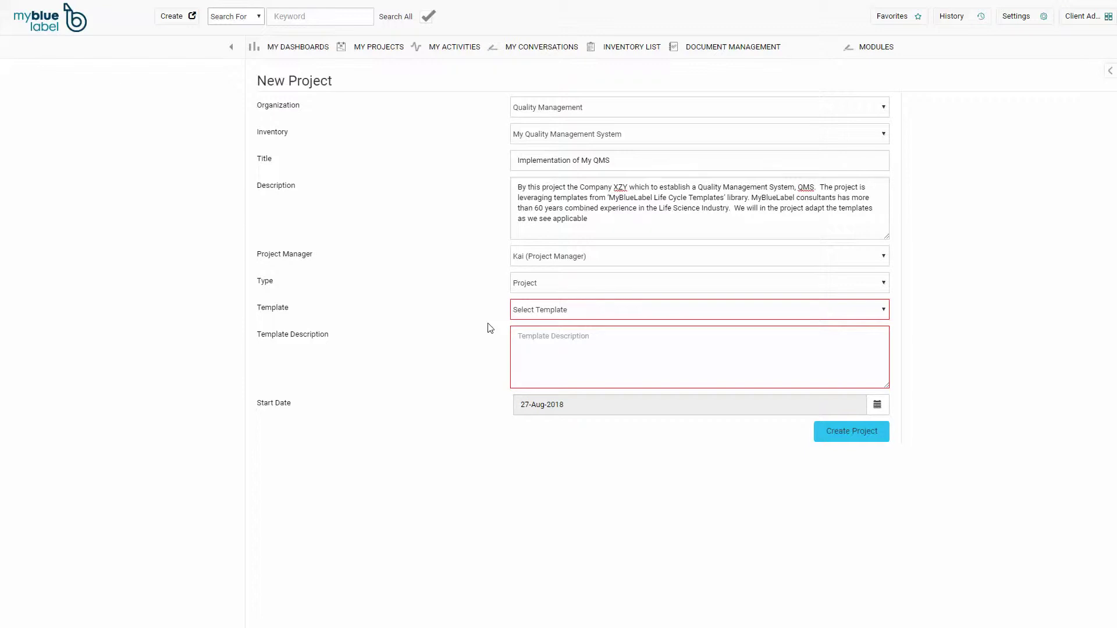
Create the project from the template "01. Implement A Full Quality Management System" with start date 03-Sep-2018.
{"action": "left_click", "coordinate": [521, 313]}
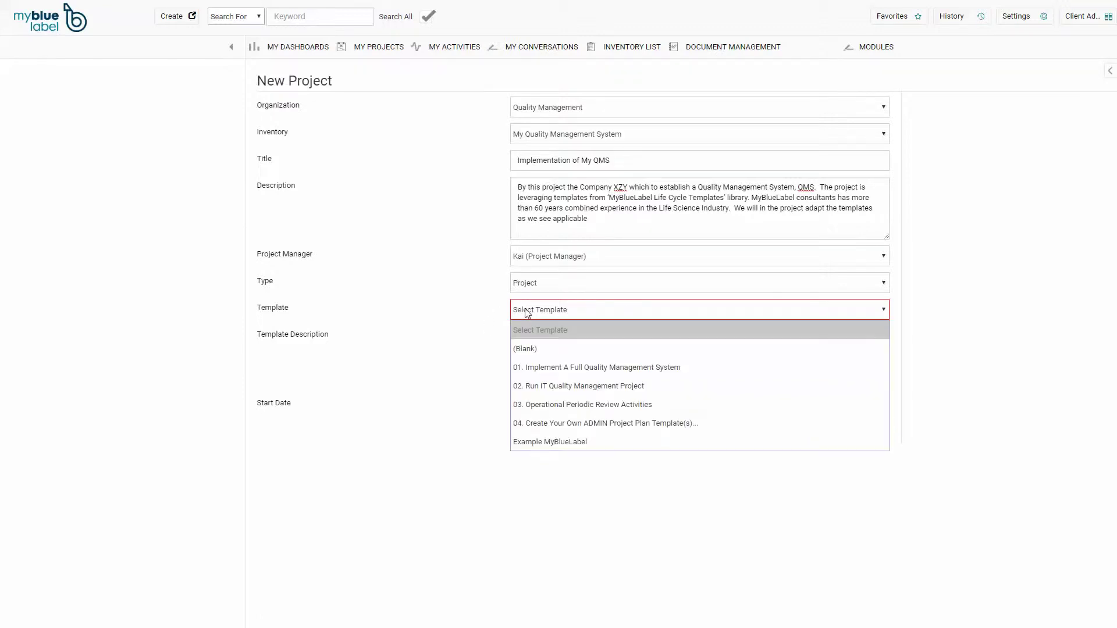
{"action": "left_click", "coordinate": [538, 373]}
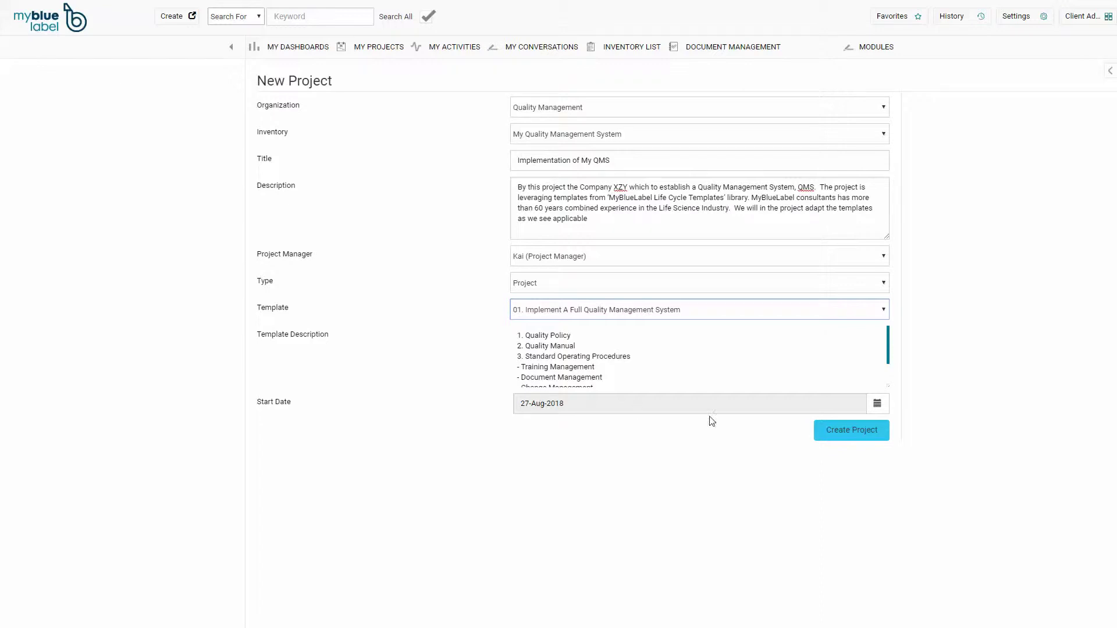
{"action": "left_click", "coordinate": [879, 407]}
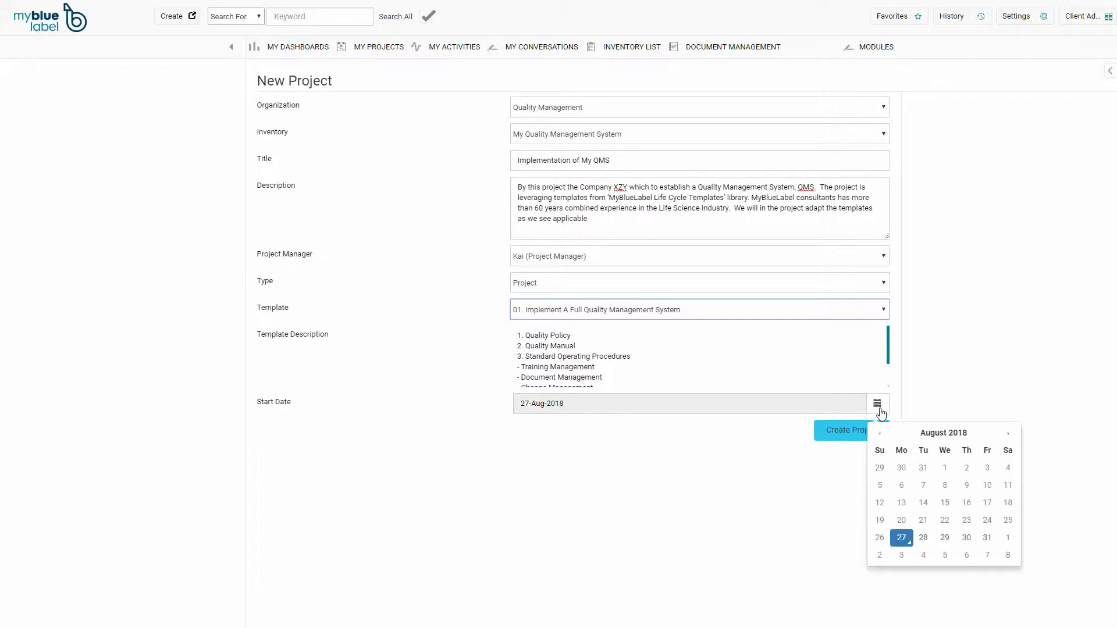
{"action": "left_click", "coordinate": [902, 556]}
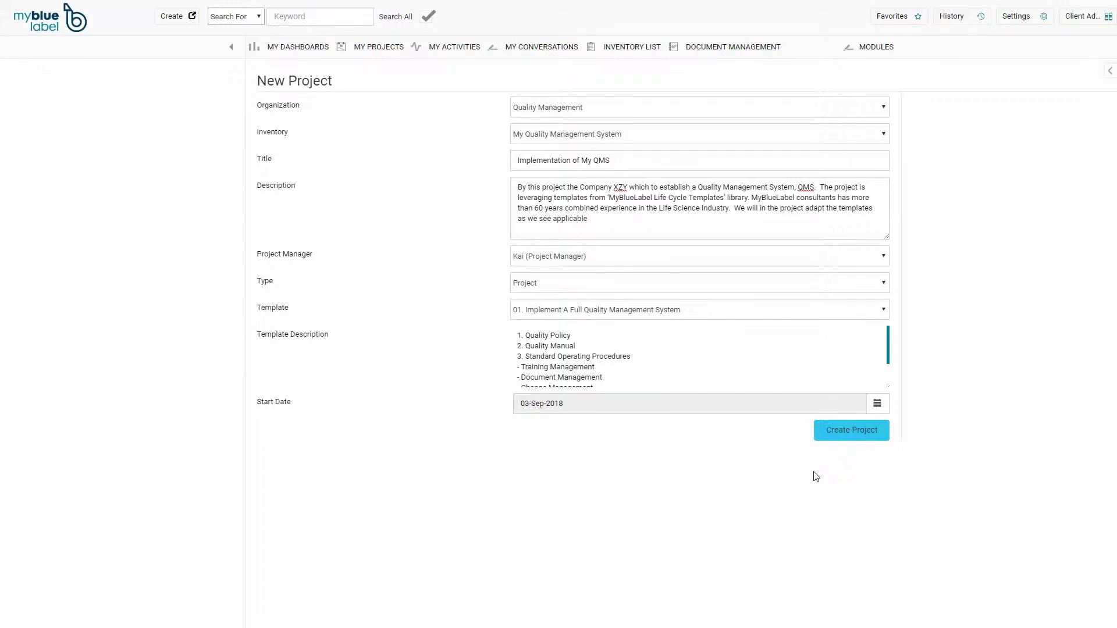
{"action": "left_click", "coordinate": [838, 433]}
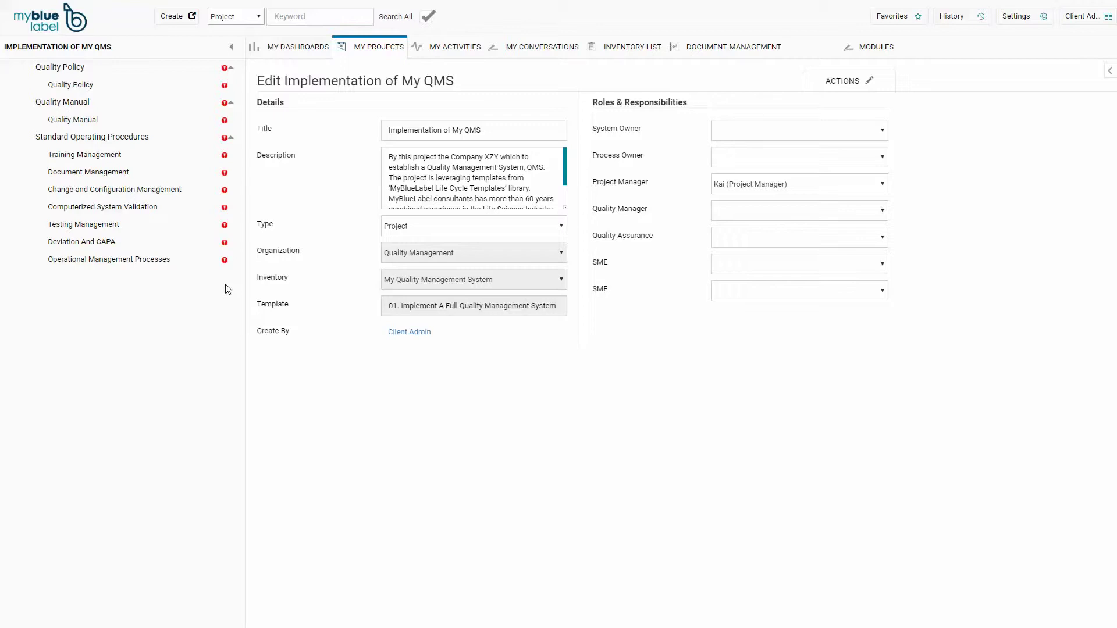
View the Quality Policy task's details and return to the Implementation of My QMS project overview.
{"action": "left_click", "coordinate": [123, 89]}
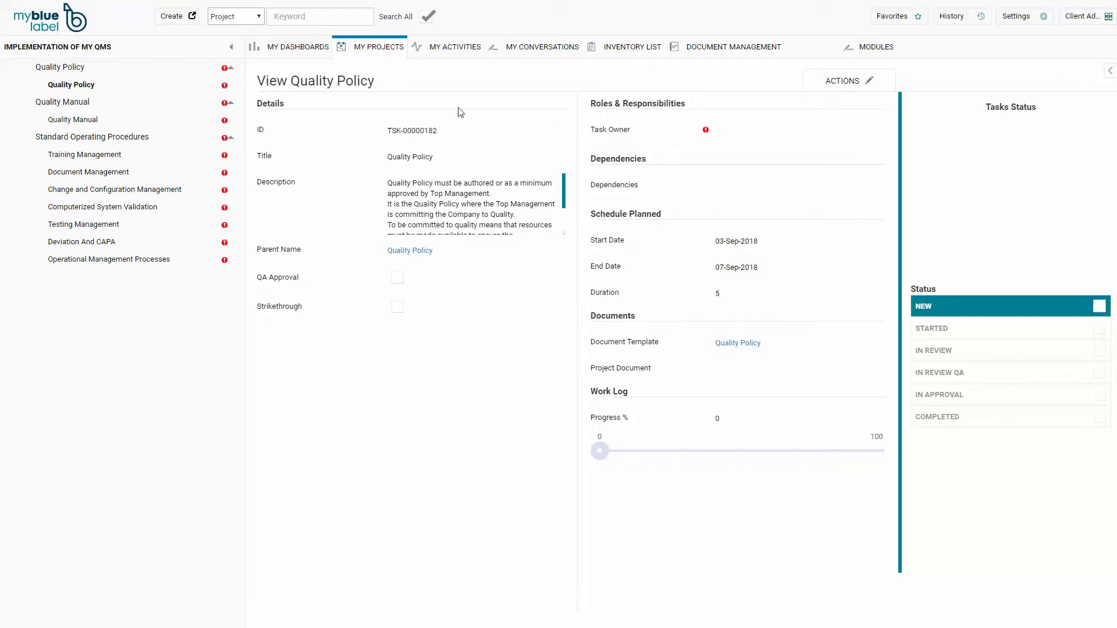
{"action": "left_click", "coordinate": [103, 50]}
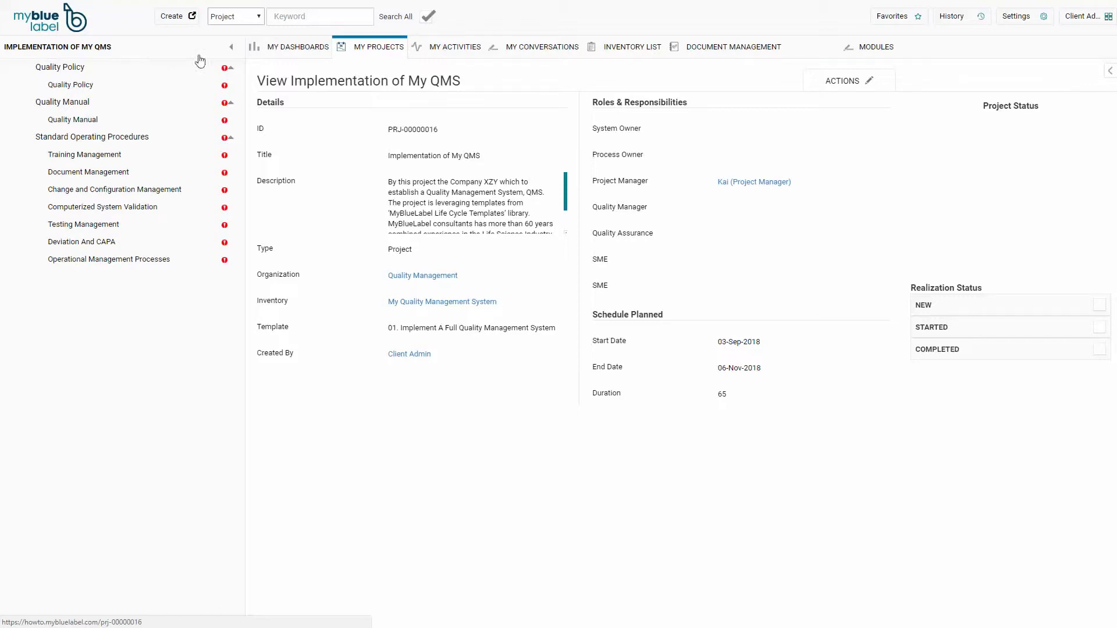
Edit the project to assign the available people as System Owner, Process Owner and Quality Manager.
{"action": "left_click", "coordinate": [836, 84]}
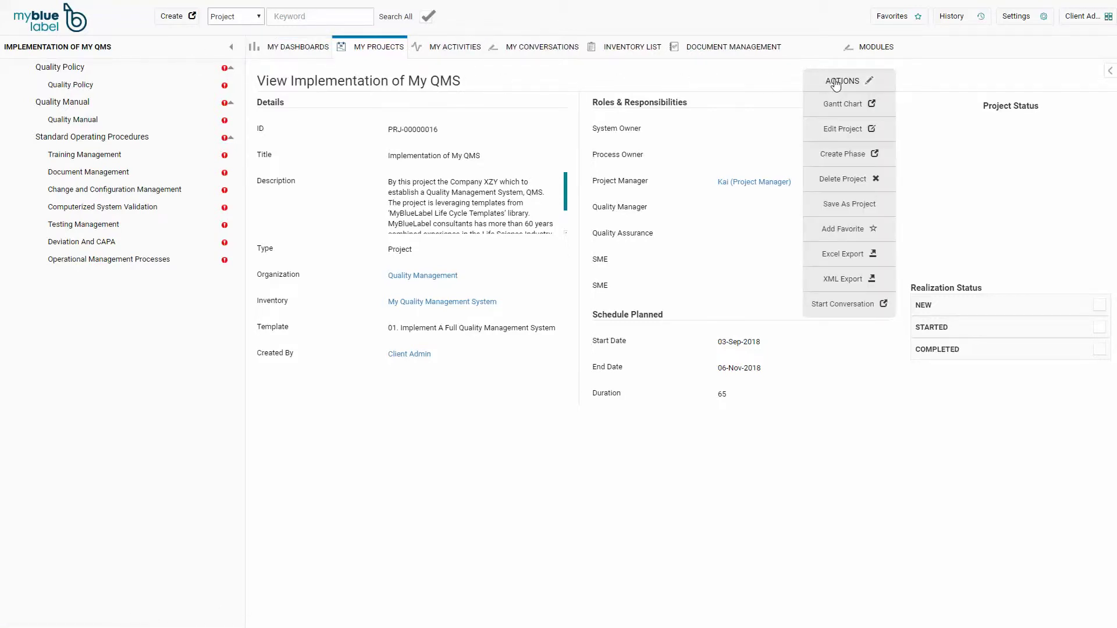
{"action": "left_click", "coordinate": [836, 130]}
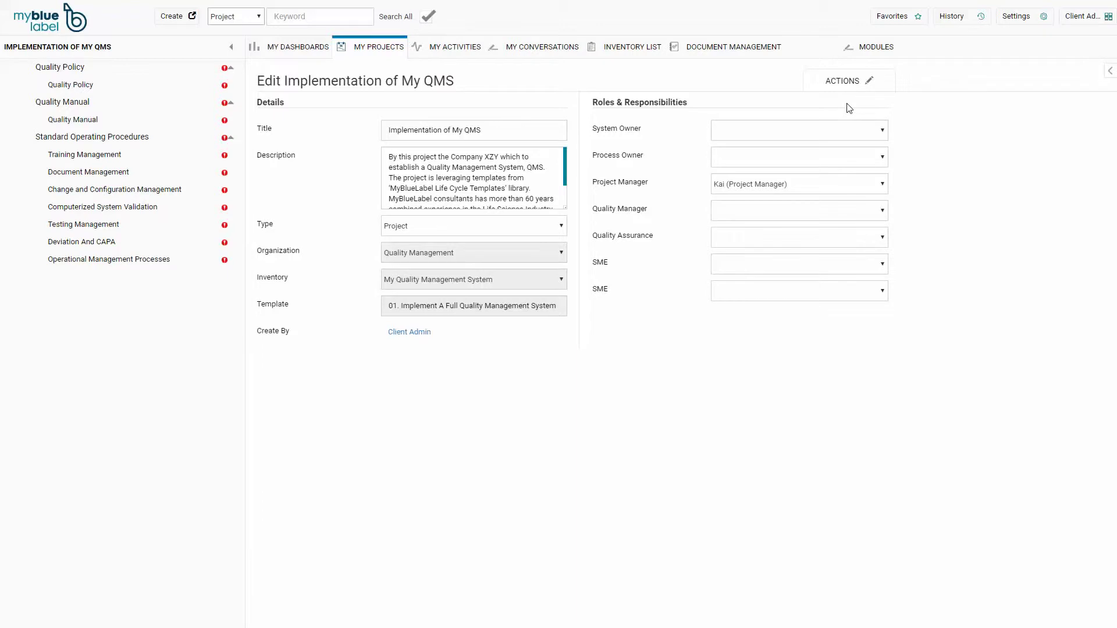
{"action": "left_click", "coordinate": [841, 131]}
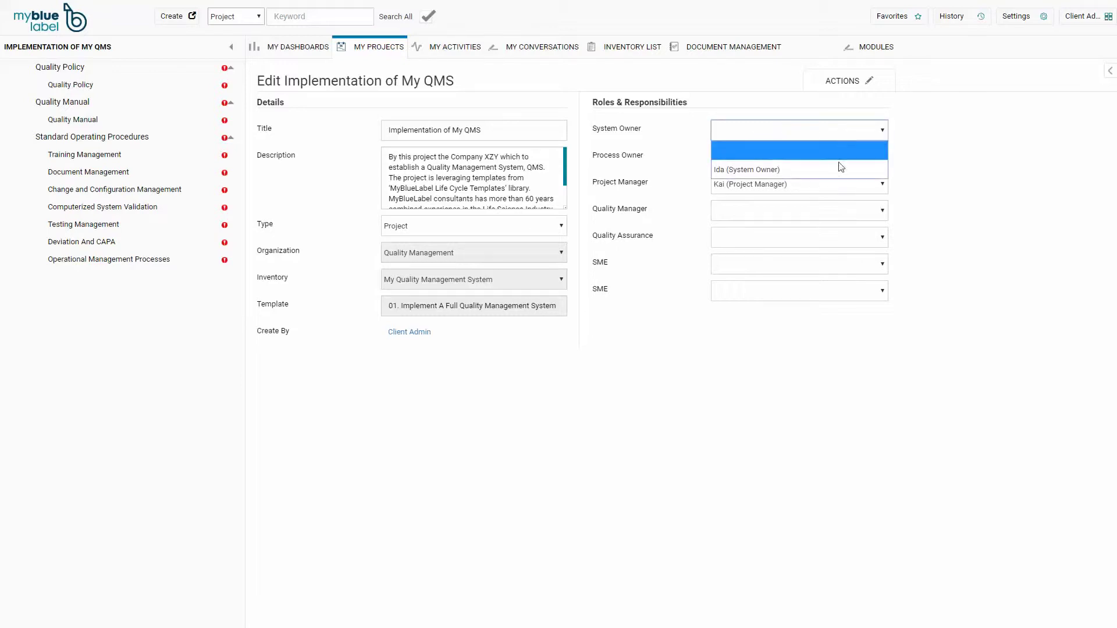
{"action": "left_click", "coordinate": [840, 168]}
{"action": "left_click", "coordinate": [838, 159]}
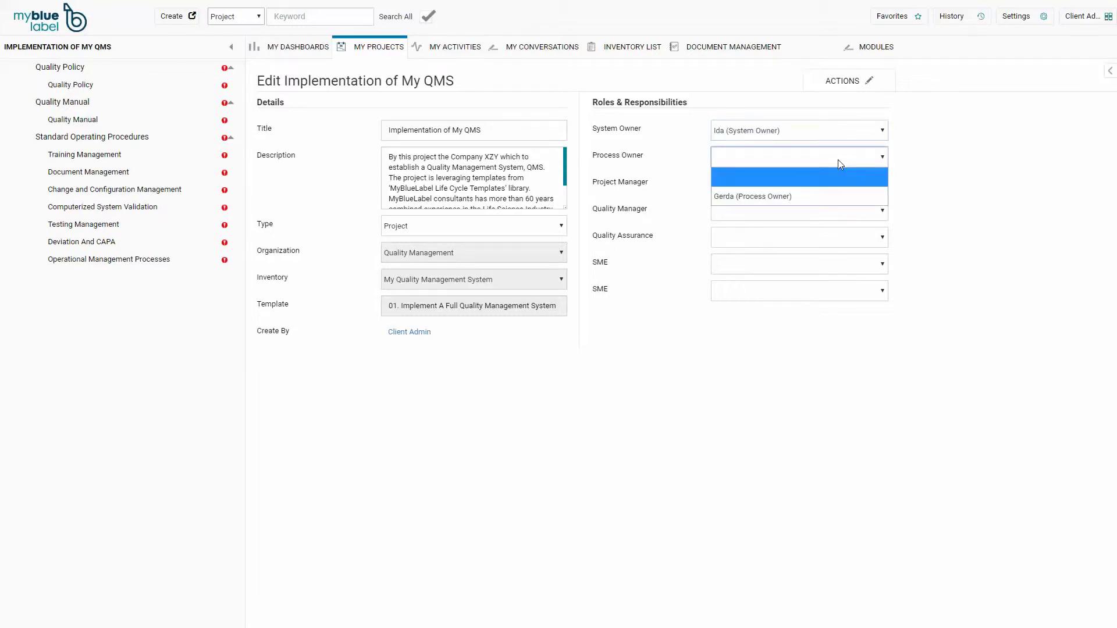
{"action": "left_click", "coordinate": [838, 194]}
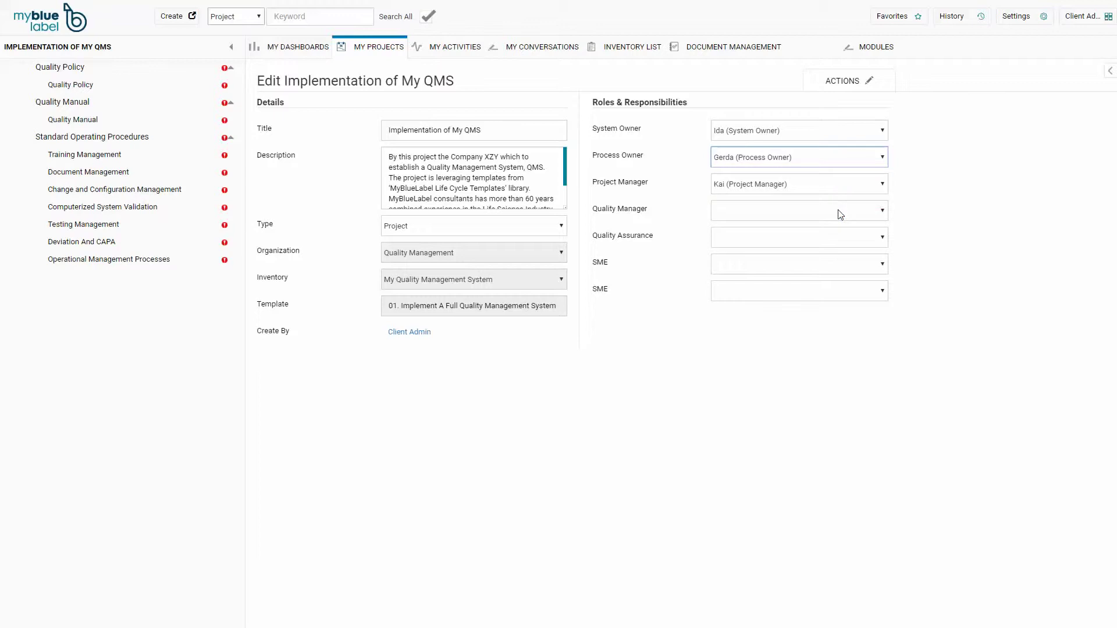
{"action": "left_click", "coordinate": [840, 215]}
{"action": "left_click", "coordinate": [839, 242]}
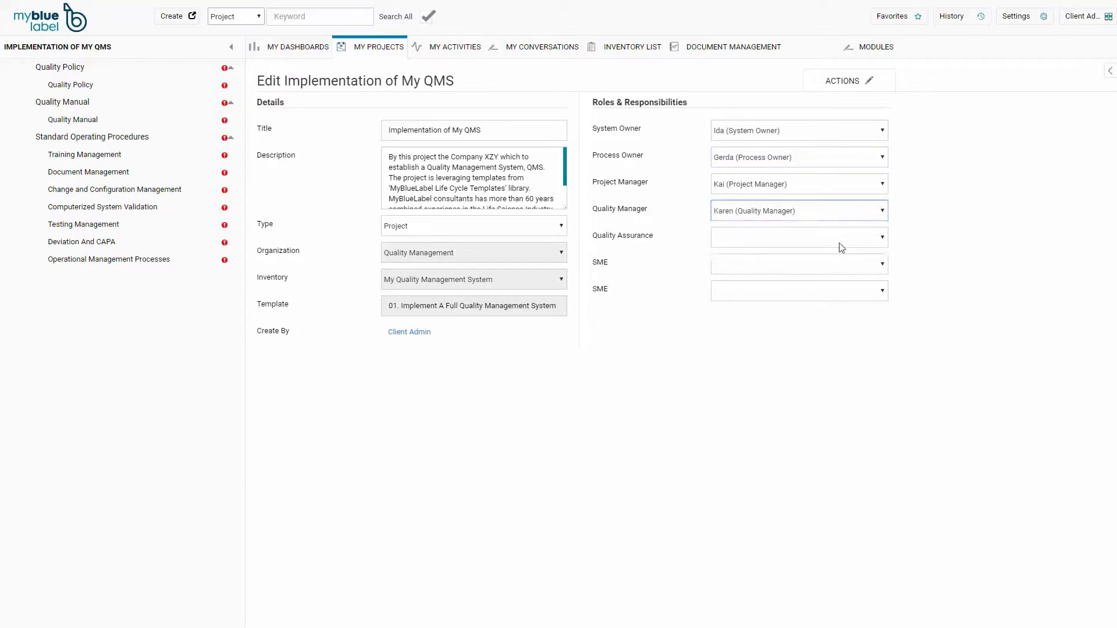
Assign the available people to Quality Assurance and both SME roles, and save the project.
{"action": "left_click", "coordinate": [838, 244]}
{"action": "left_click", "coordinate": [833, 273]}
{"action": "left_click", "coordinate": [835, 268]}
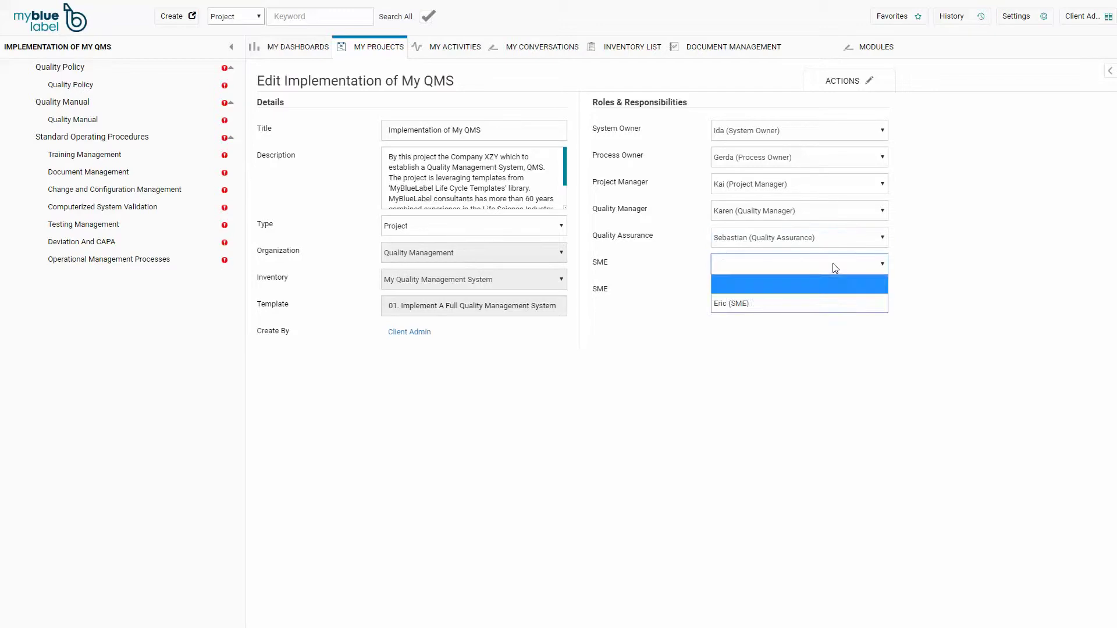
{"action": "left_click", "coordinate": [828, 302]}
{"action": "left_click", "coordinate": [829, 296]}
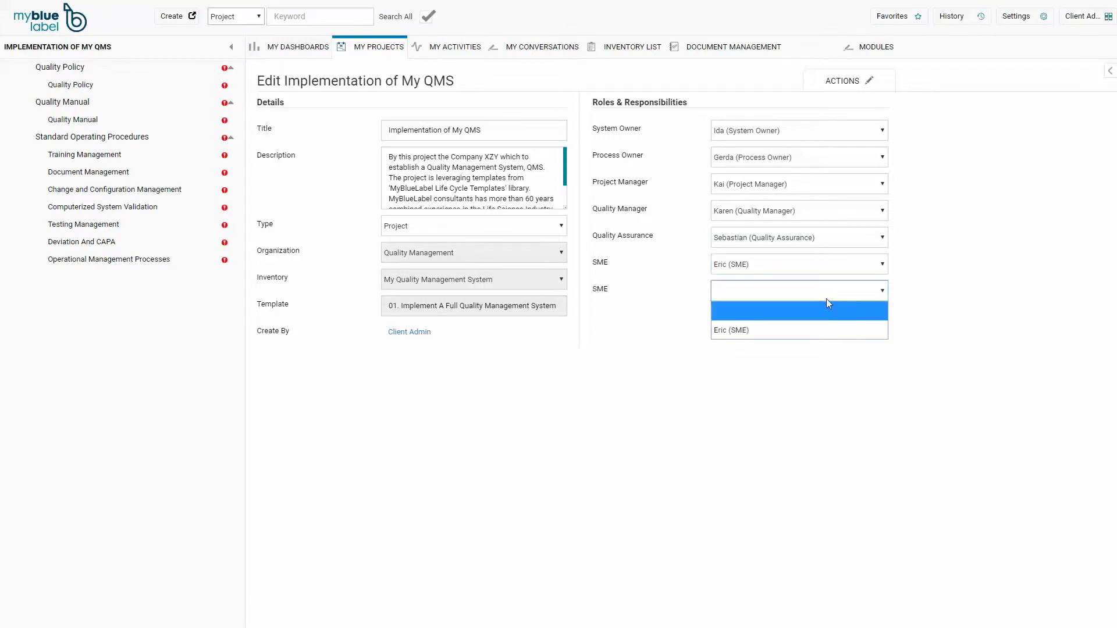
{"action": "left_click", "coordinate": [828, 330]}
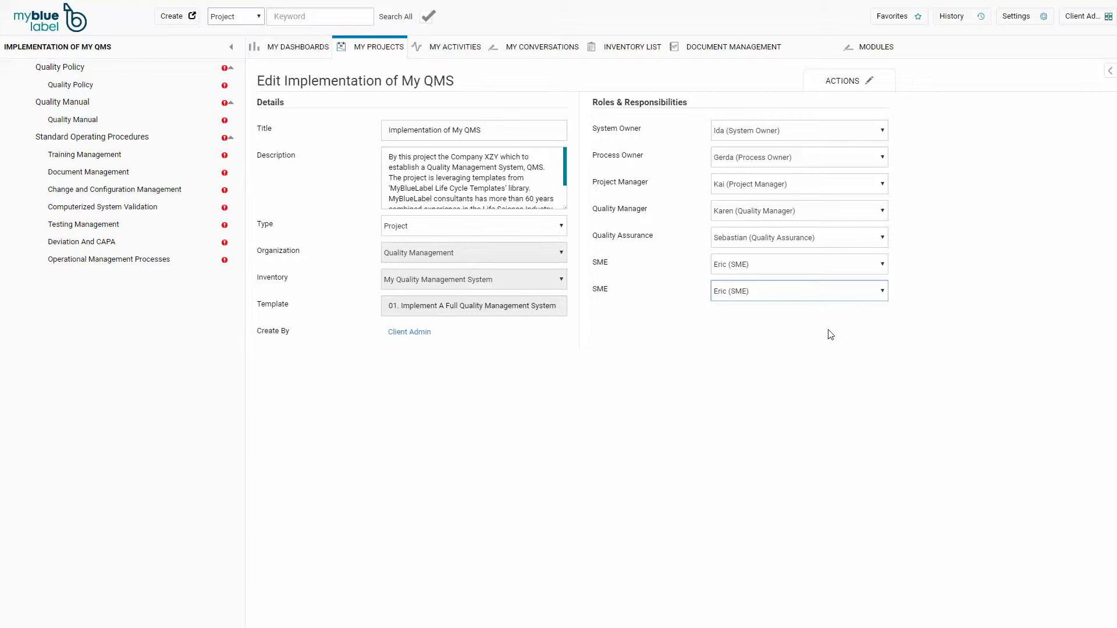
{"action": "left_click", "coordinate": [838, 81]}
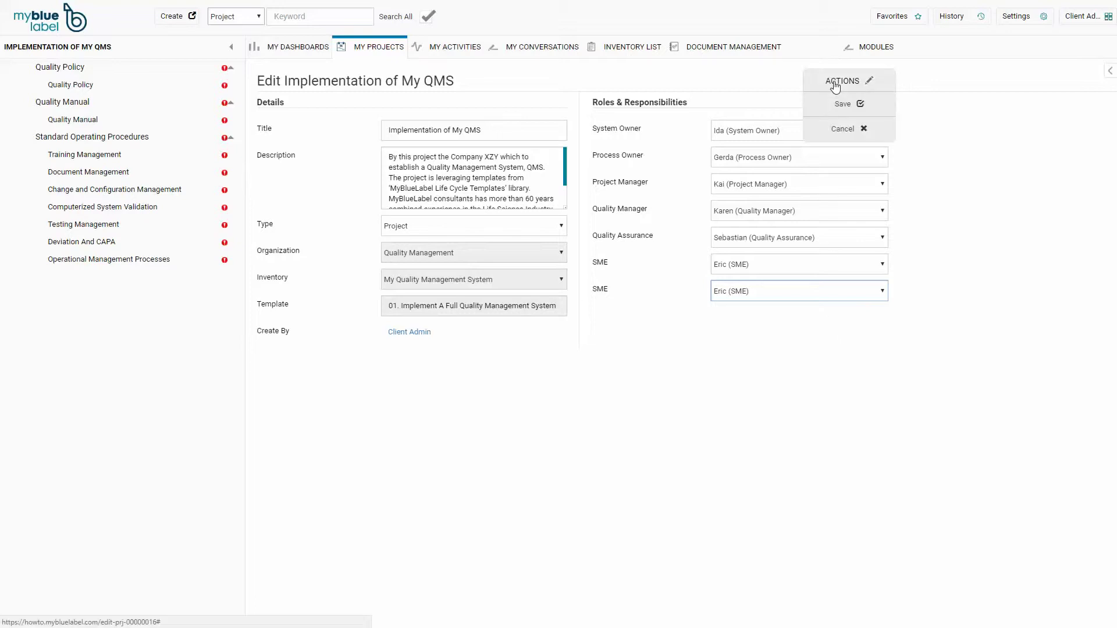
{"action": "left_click", "coordinate": [842, 104]}
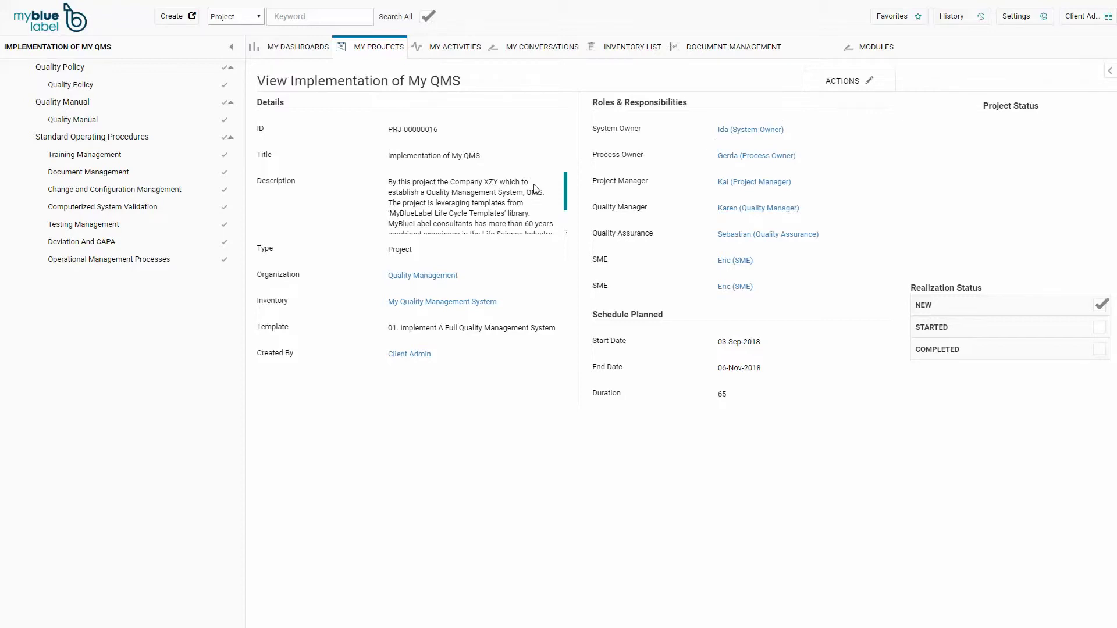
Download the document template of the Quality Policy task and open Quality Policy.pdf to examine it.
{"action": "left_click", "coordinate": [126, 87]}
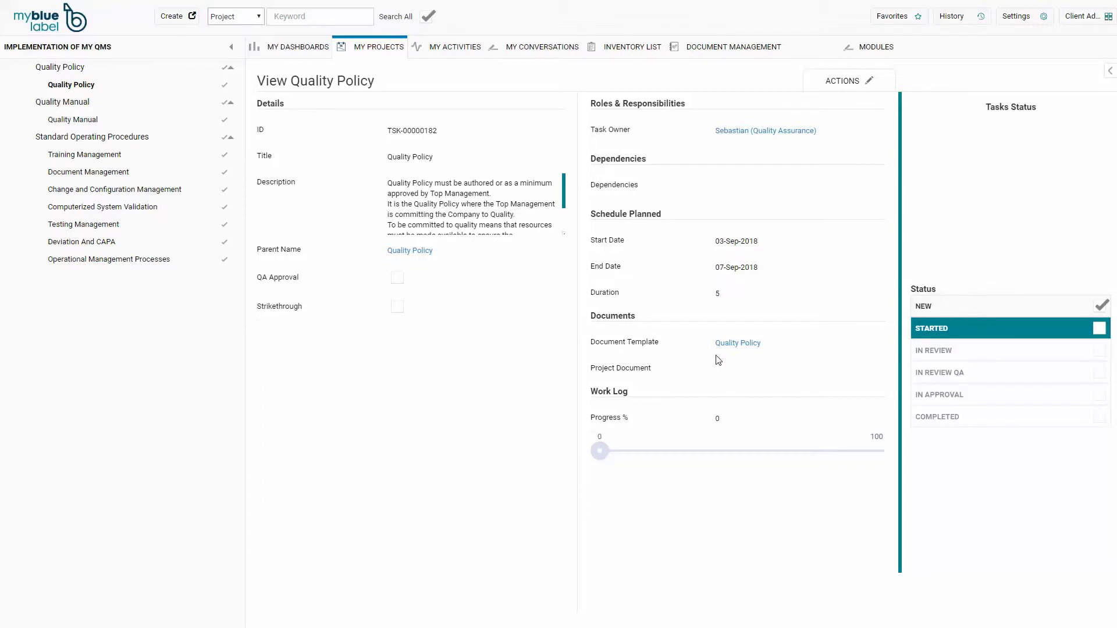
{"action": "left_click", "coordinate": [727, 344]}
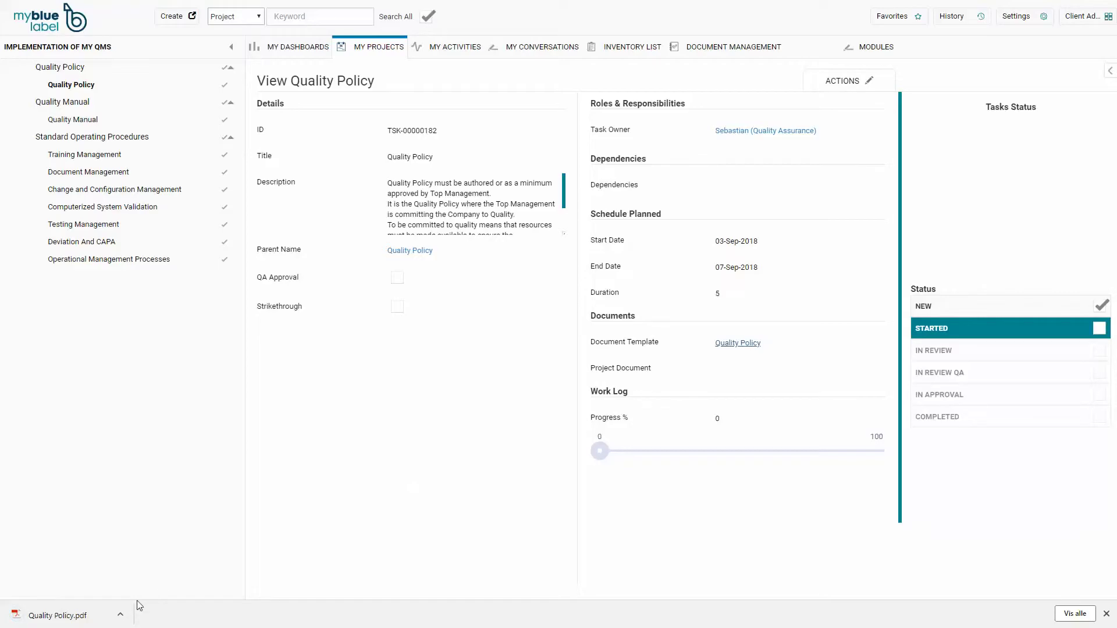
{"action": "left_click", "coordinate": [90, 619]}
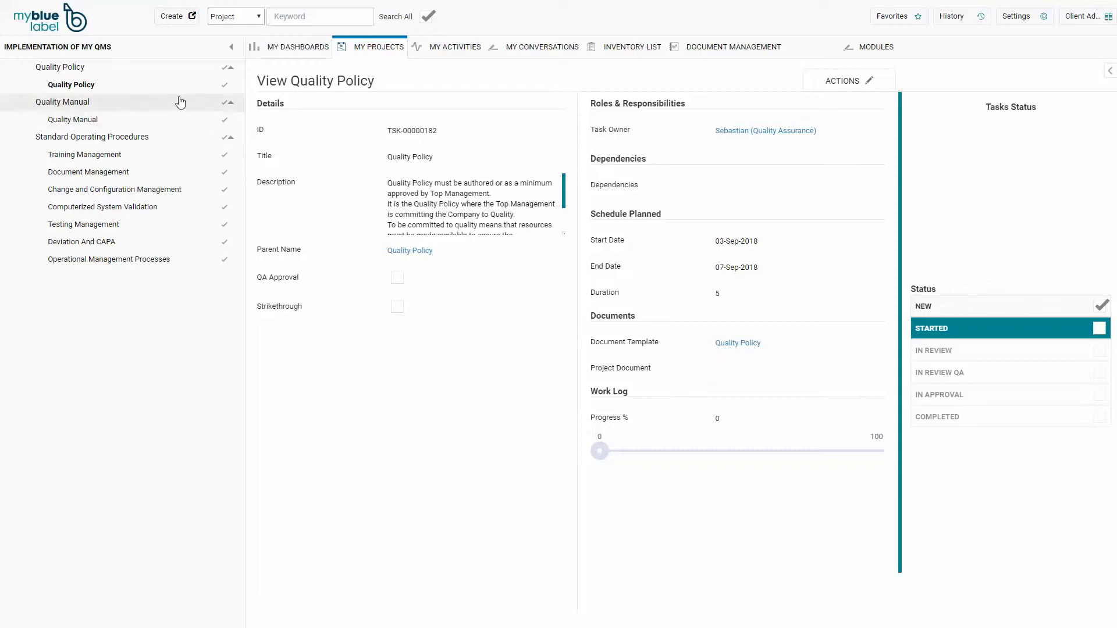
Publish the Implementation of My QMS project from its overview.
{"action": "left_click", "coordinate": [121, 55]}
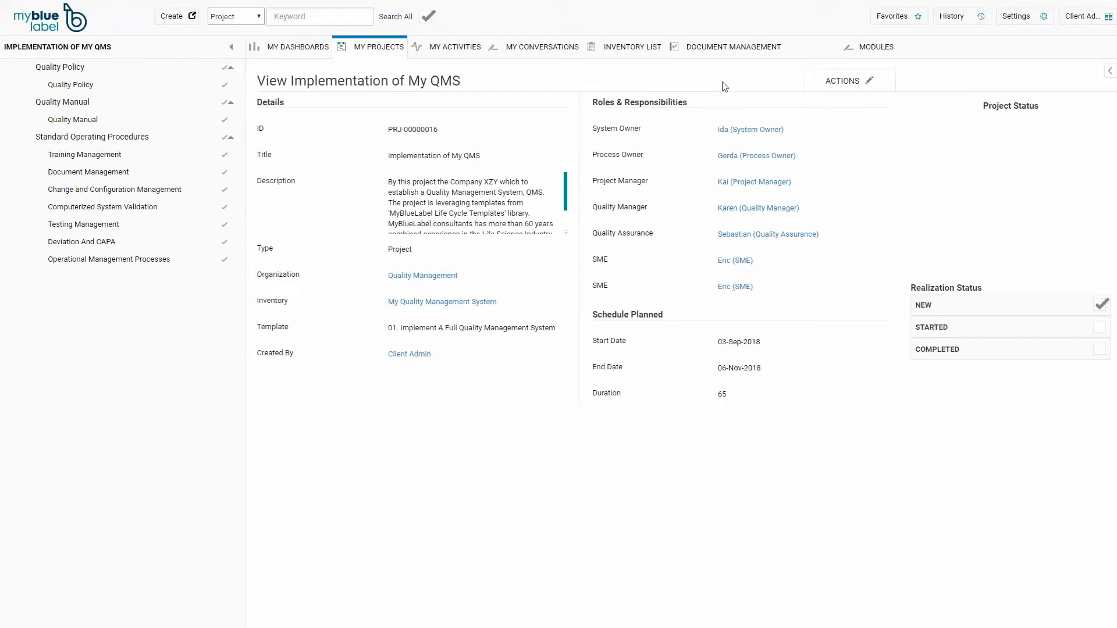
{"action": "left_click", "coordinate": [842, 83]}
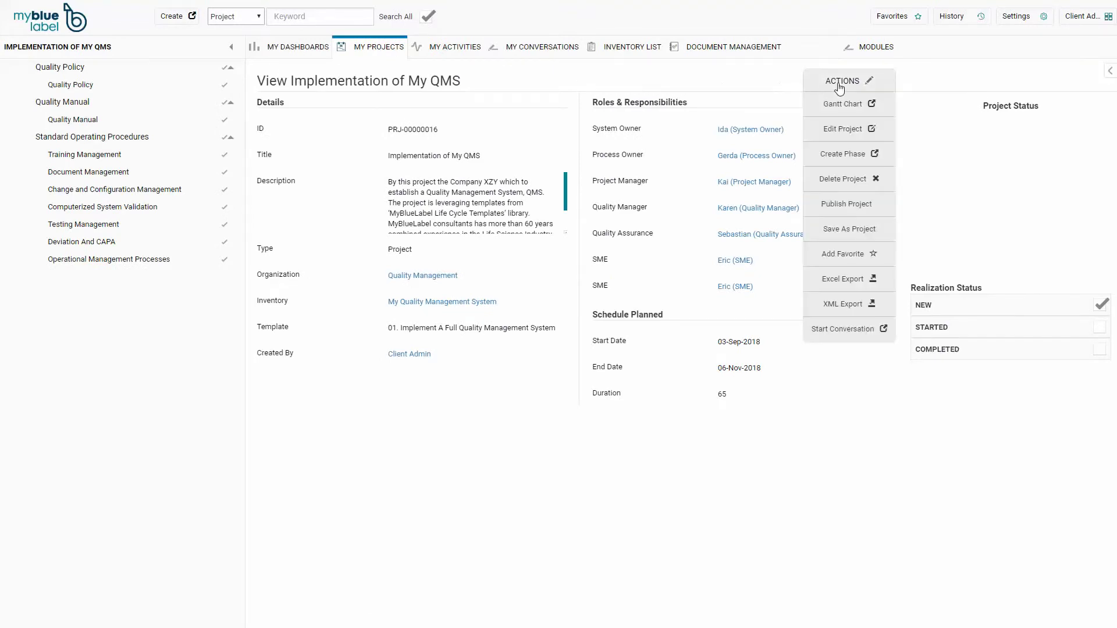
{"action": "left_click", "coordinate": [841, 205]}
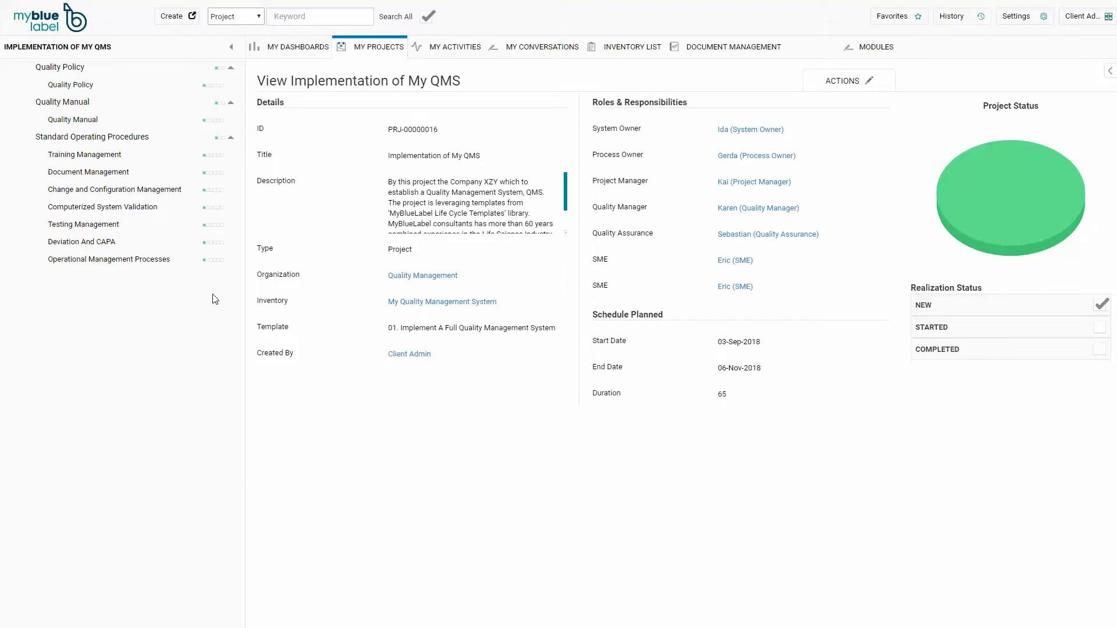
View the status of active projects overall and per organization for Business Solutions, Business Operations and Quality Management.
{"action": "left_click", "coordinate": [357, 52]}
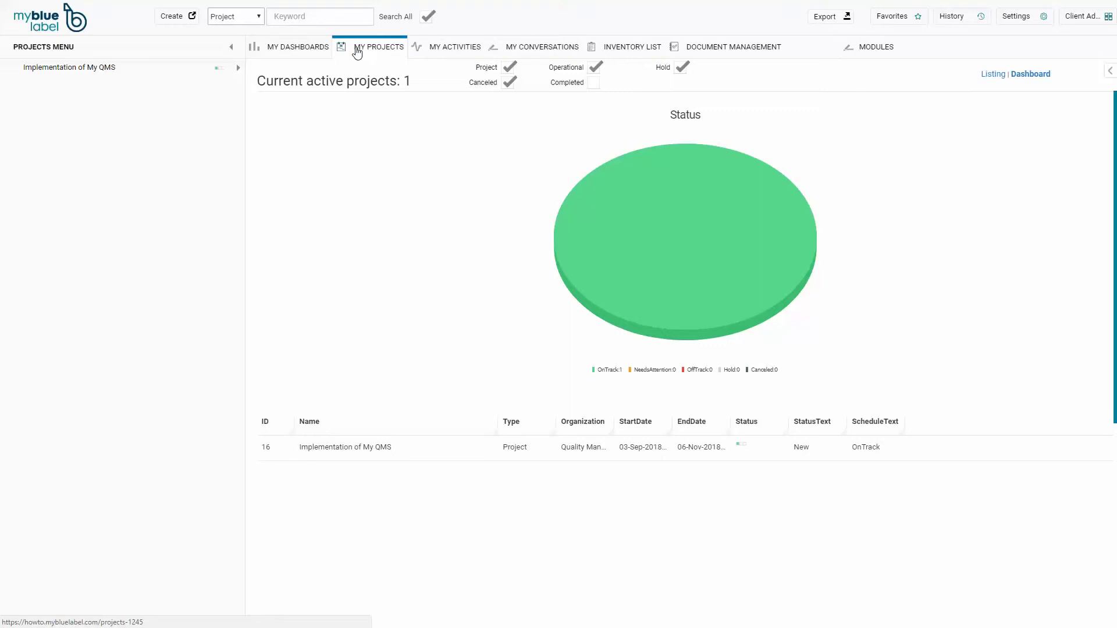
{"action": "left_click", "coordinate": [299, 51]}
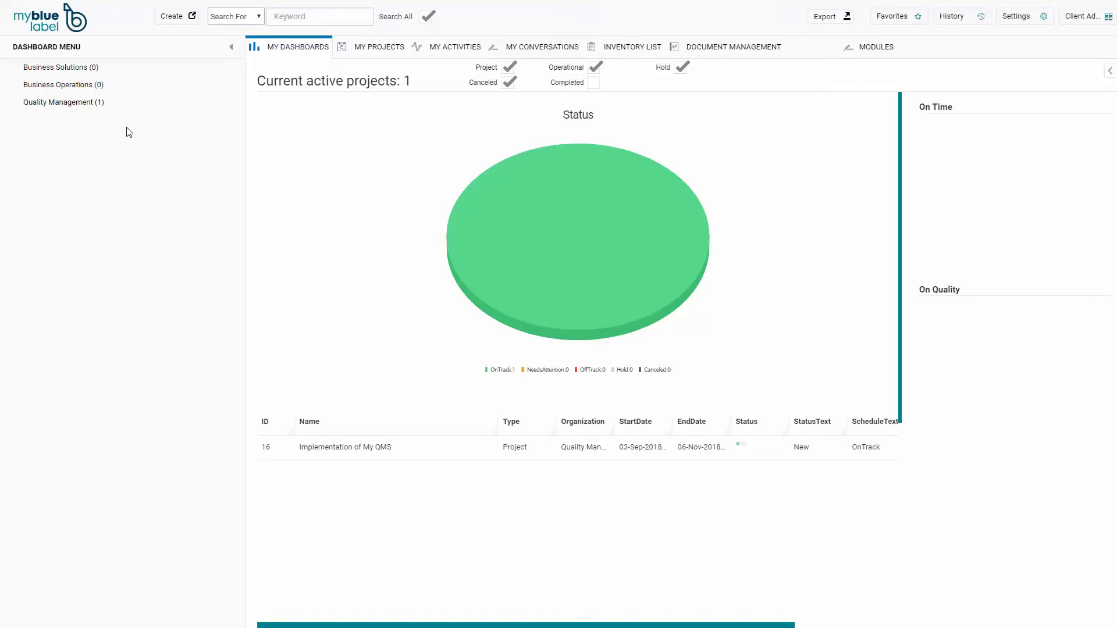
{"action": "left_click", "coordinate": [91, 70]}
{"action": "left_click", "coordinate": [91, 89]}
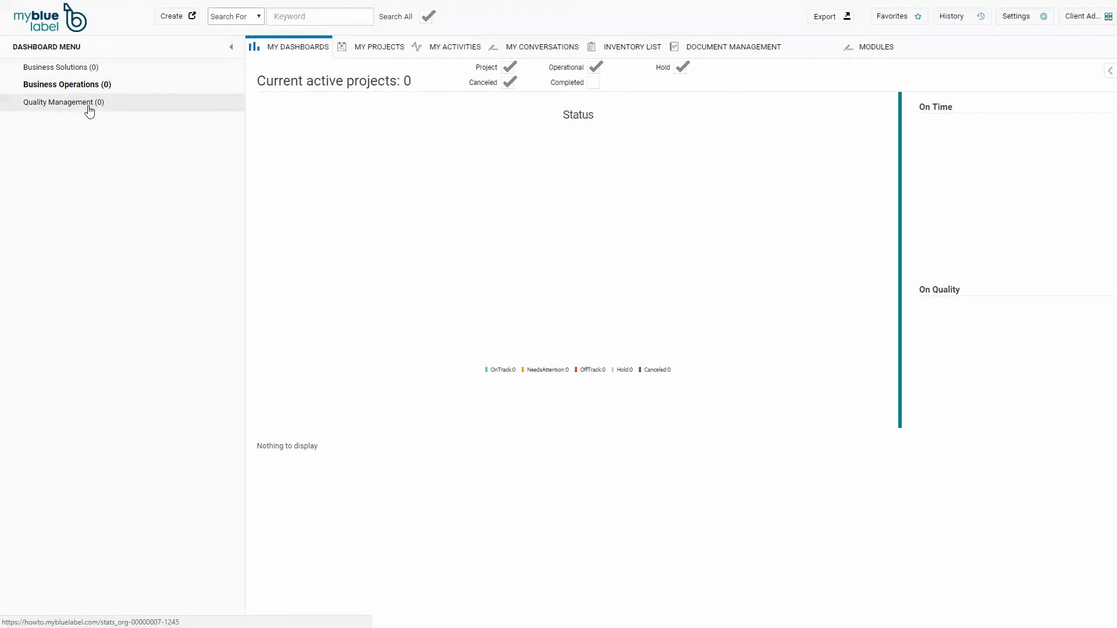
{"action": "left_click", "coordinate": [88, 108]}
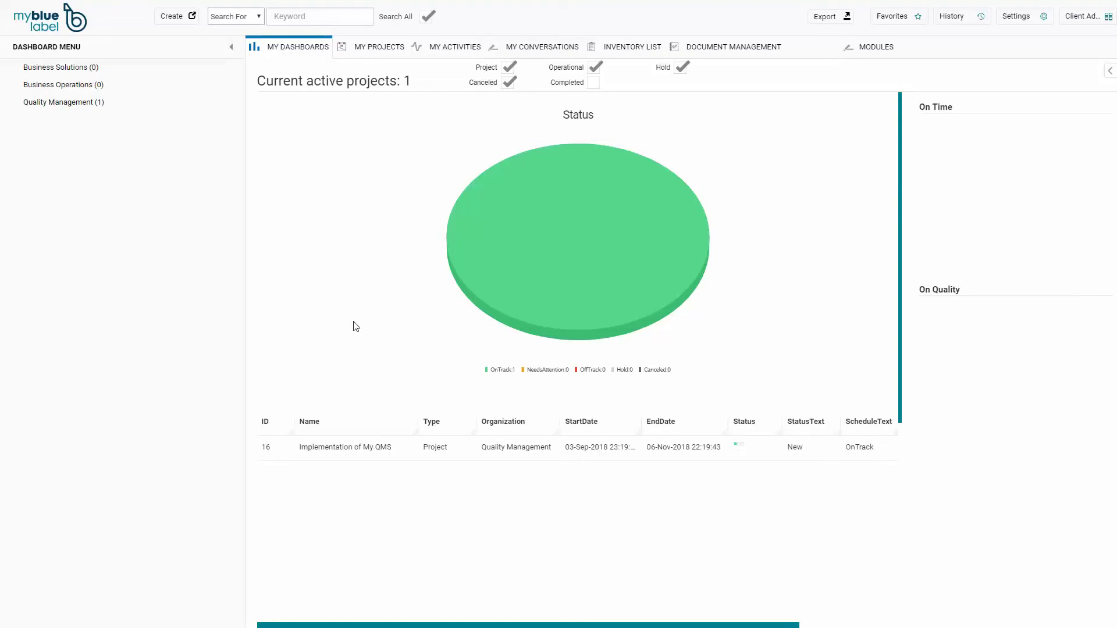
Reschedule the Quality Policy task of Implementation of My QMS to start 10-Sep-2018 and end 17-Sep-2018, and save it.
{"action": "left_click", "coordinate": [370, 457]}
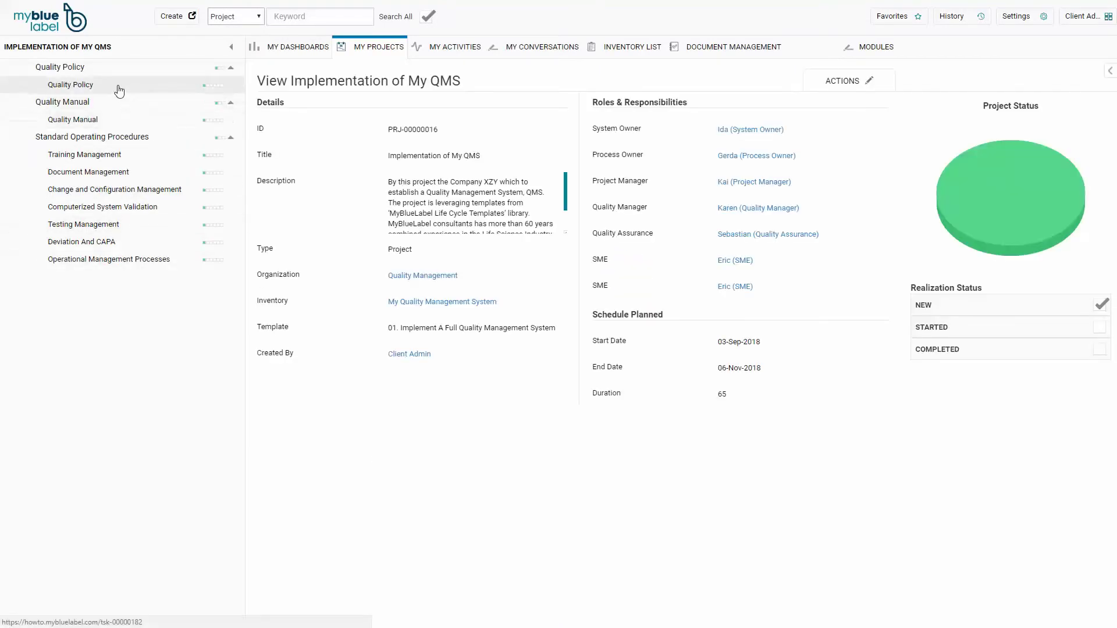
{"action": "left_click", "coordinate": [119, 87]}
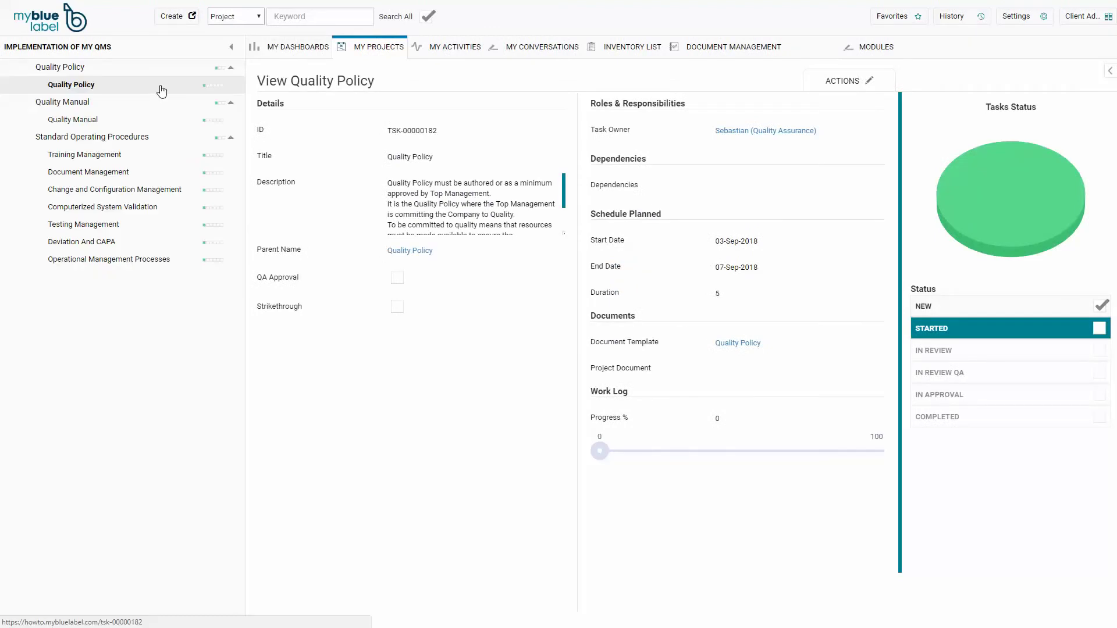
{"action": "left_click", "coordinate": [836, 85]}
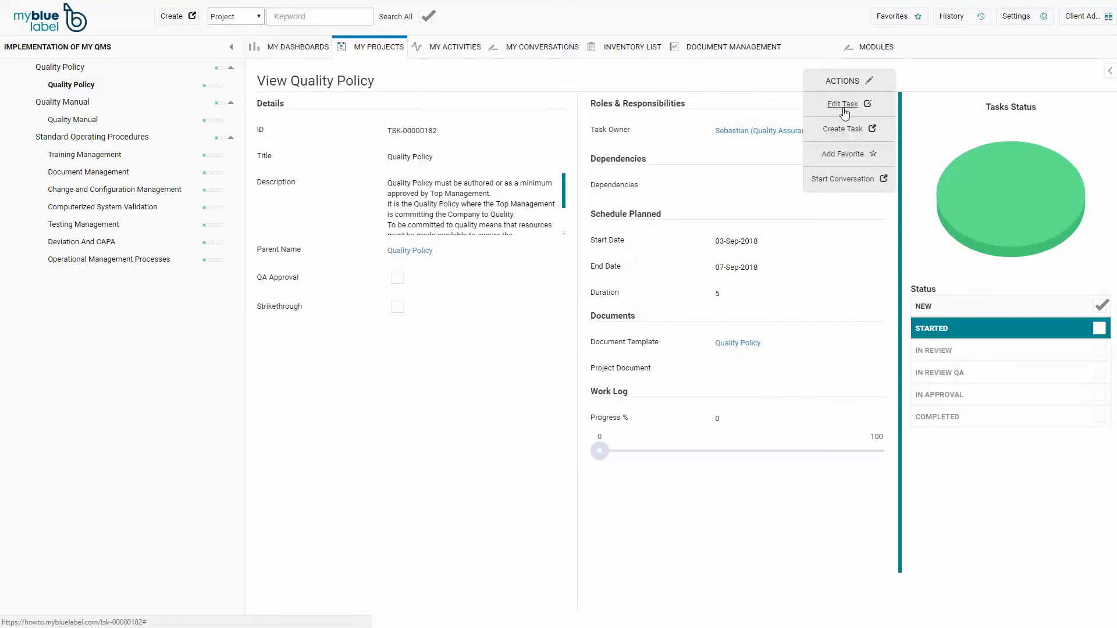
{"action": "left_click", "coordinate": [844, 107]}
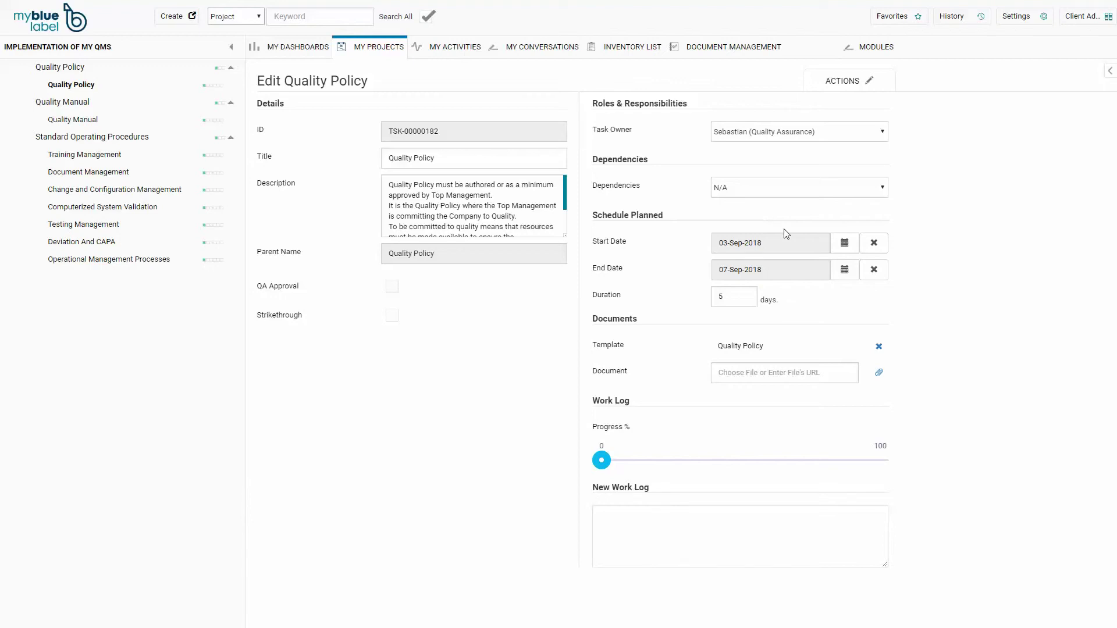
{"action": "left_click", "coordinate": [846, 252]}
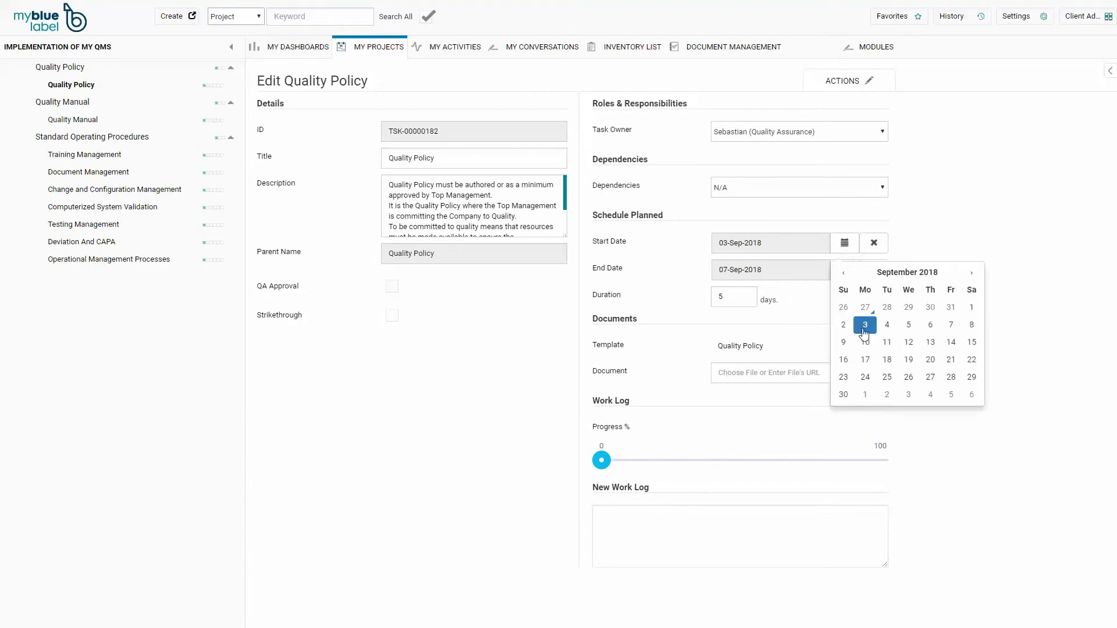
{"action": "left_click", "coordinate": [866, 342]}
{"action": "left_click", "coordinate": [842, 278]}
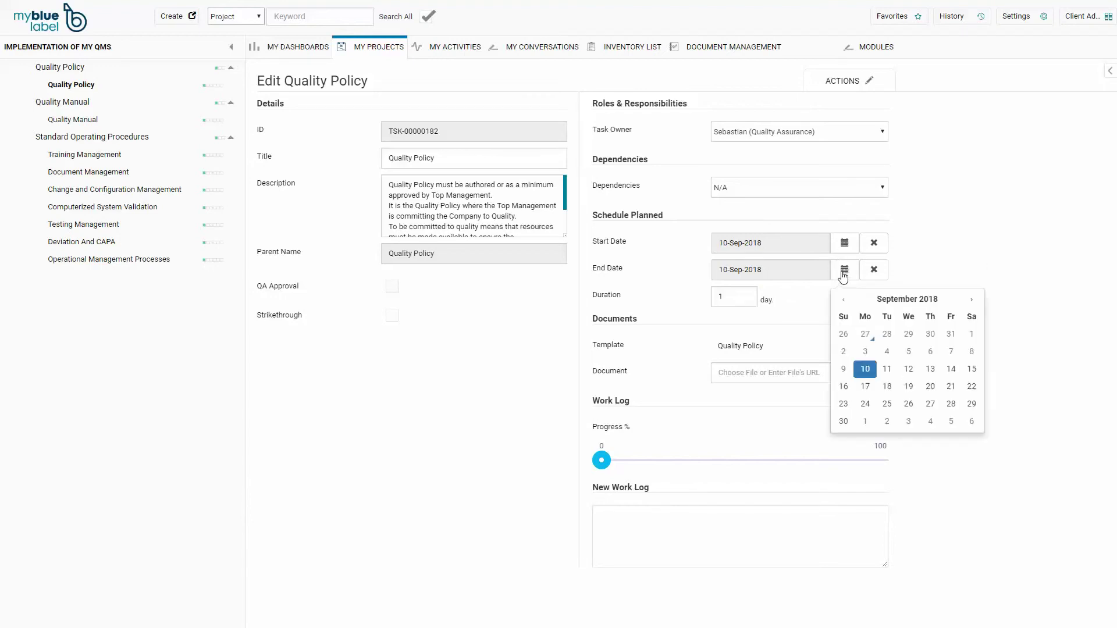
{"action": "left_click", "coordinate": [865, 386]}
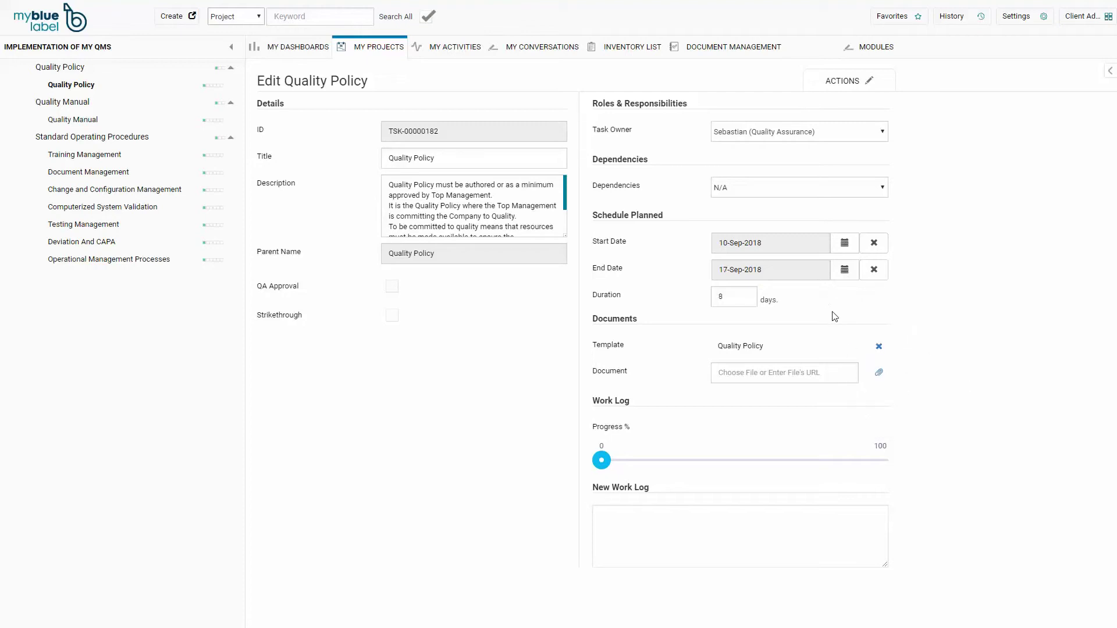
{"action": "left_click", "coordinate": [841, 81]}
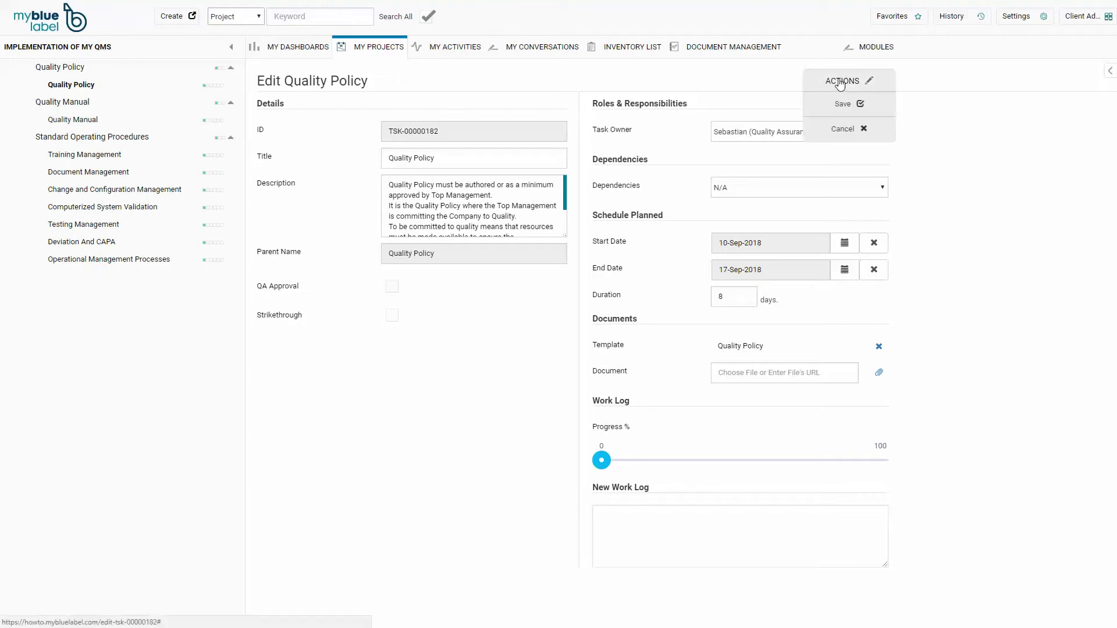
{"action": "left_click", "coordinate": [842, 106]}
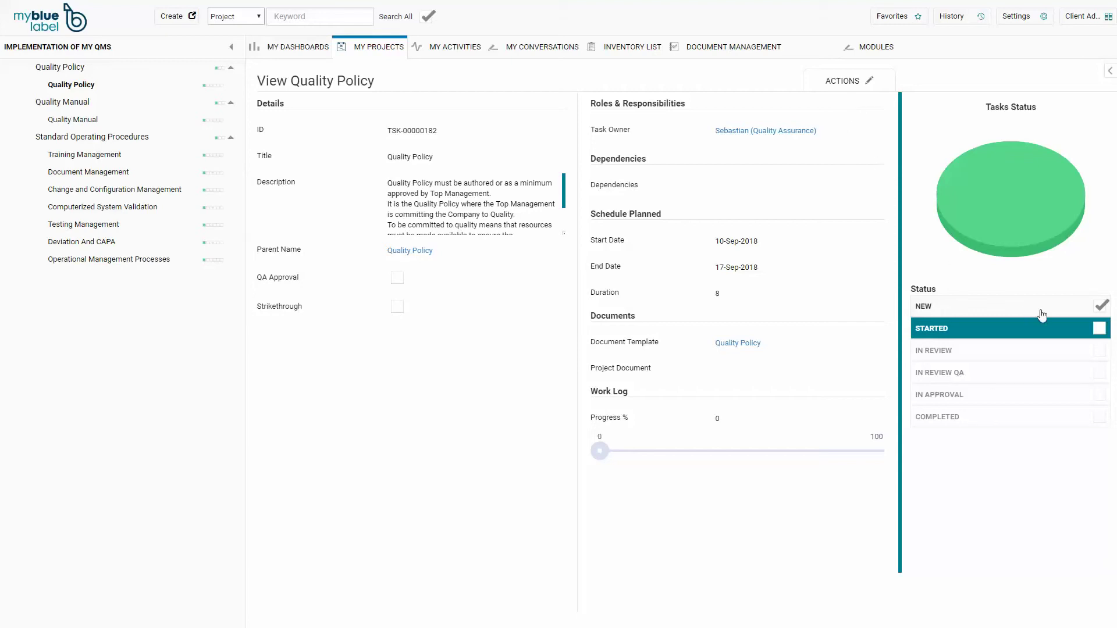
Set the Quality Policy task's status to Started and return to the Implementation of My QMS overview.
{"action": "left_click", "coordinate": [1099, 330]}
{"action": "left_click", "coordinate": [977, 367]}
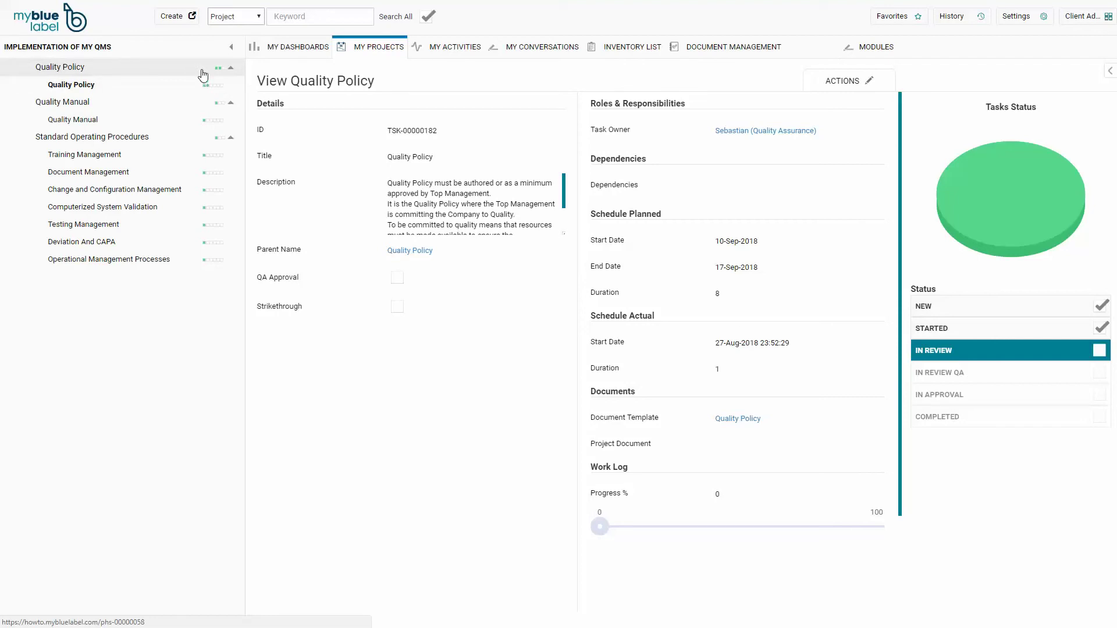
{"action": "left_click", "coordinate": [200, 49]}
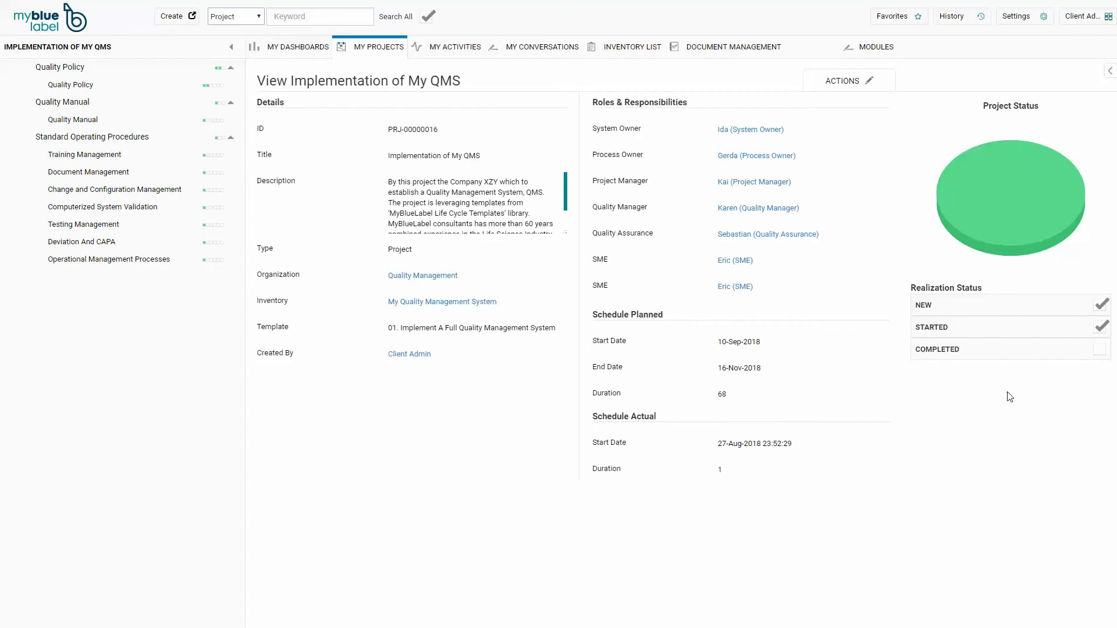
View the project's Gantt chart and return to the project overview.
{"action": "mouse_move", "coordinate": [873, 86]}
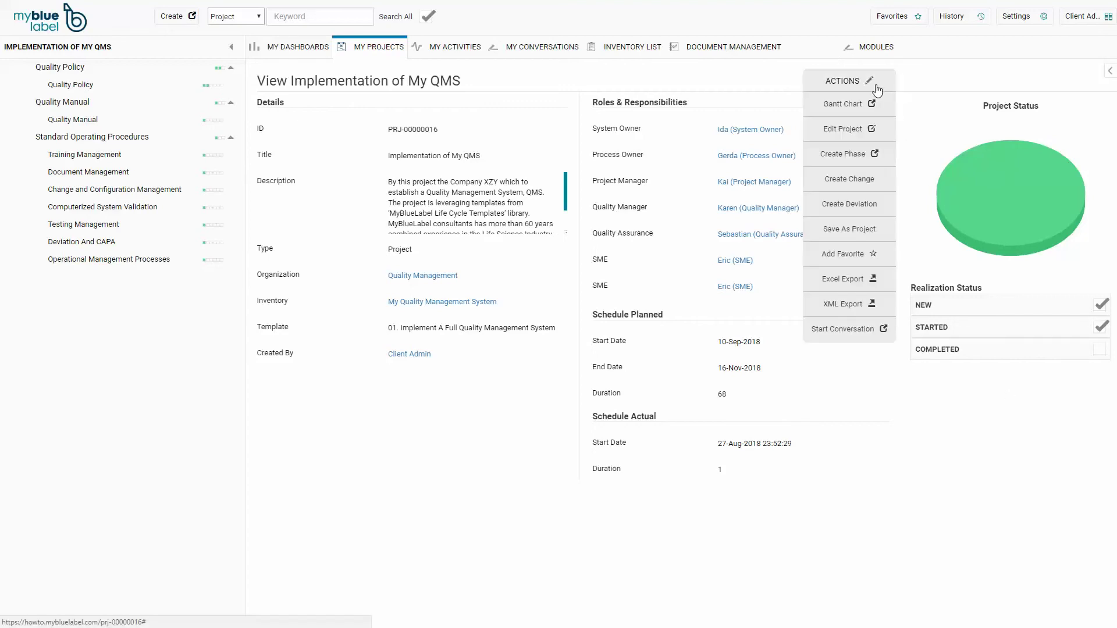
{"action": "left_click", "coordinate": [865, 110]}
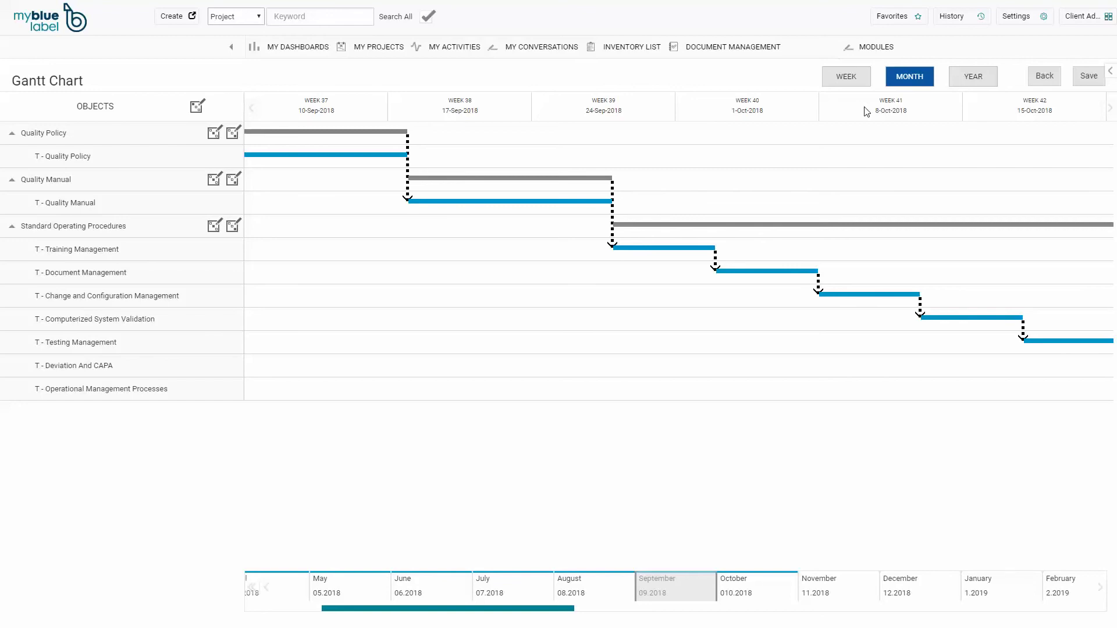
{"action": "left_click", "coordinate": [1045, 77]}
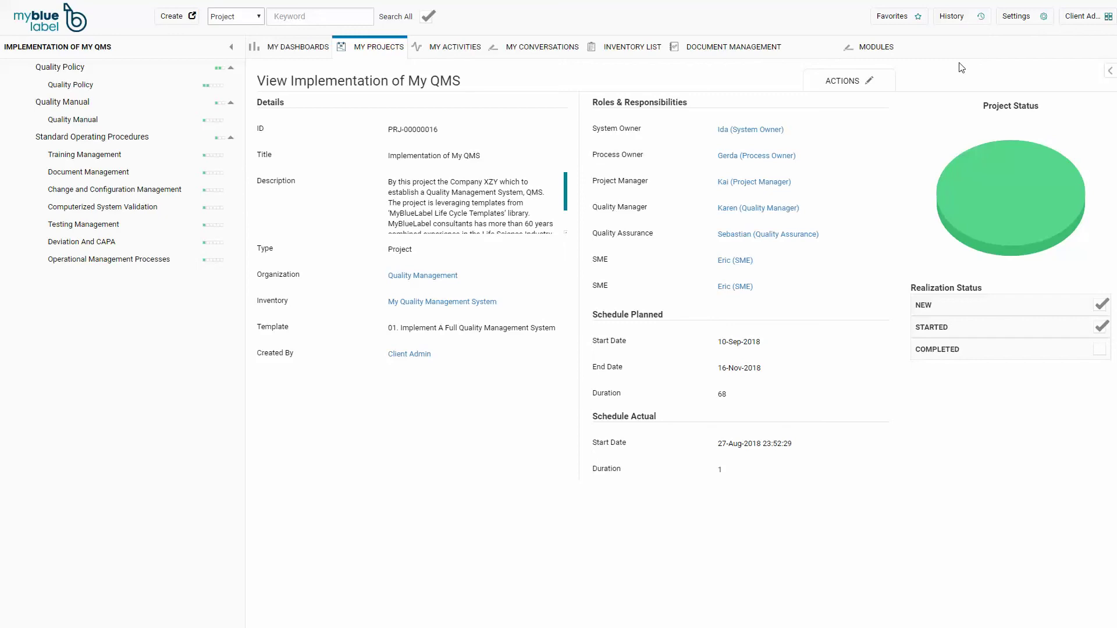
Export the Implementation of My QMS project to XML.
{"action": "left_click", "coordinate": [870, 80]}
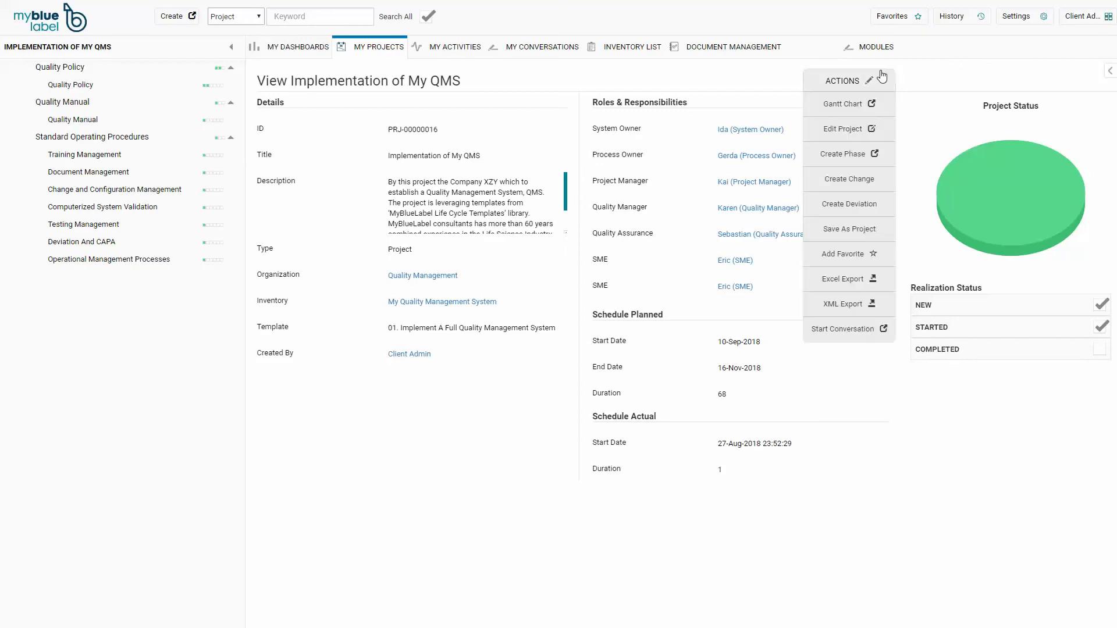
{"action": "left_click", "coordinate": [871, 303]}
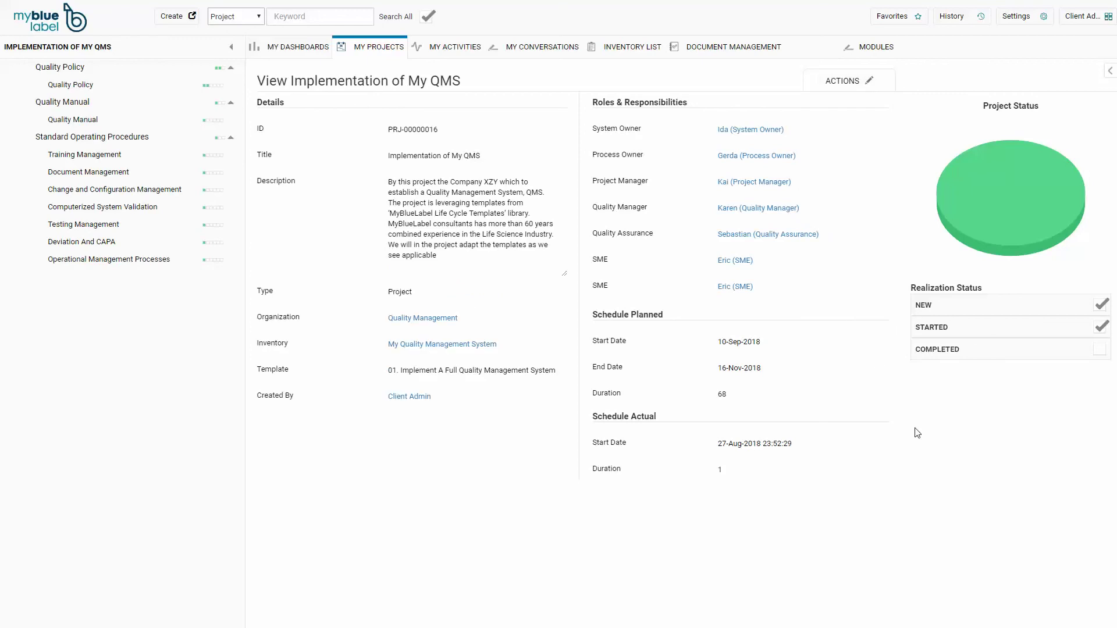